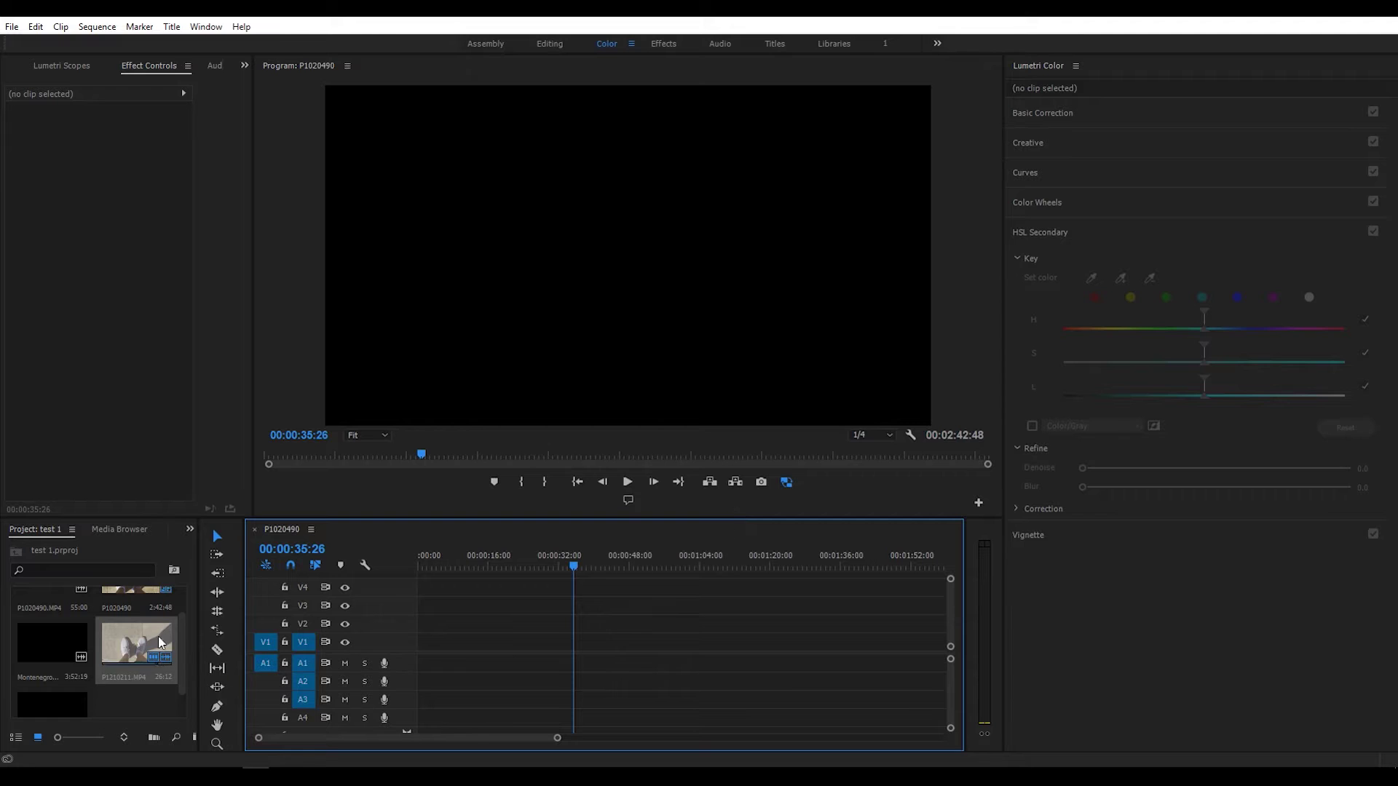
pyautogui.scroll(2, 180, 626)
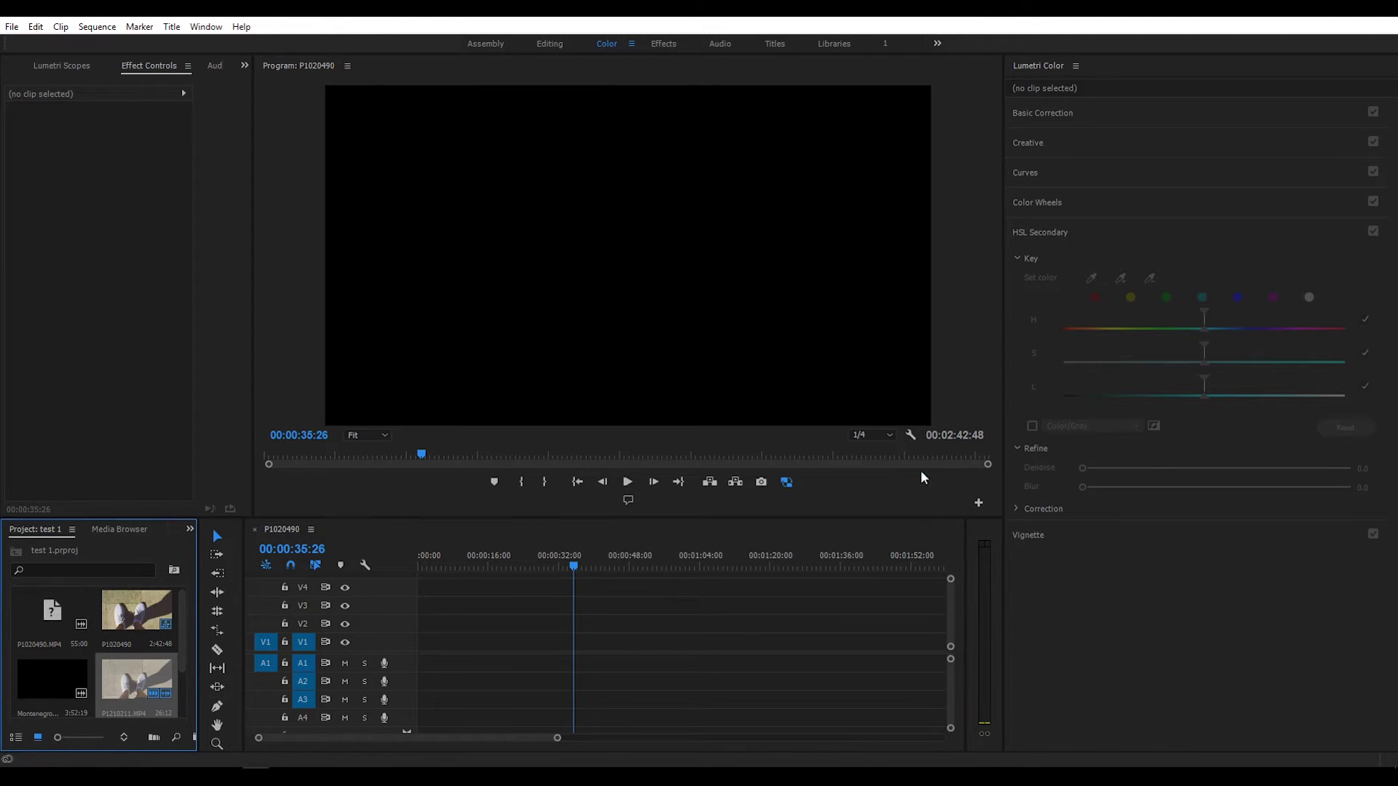
pyautogui.scroll(-2, 186, 633)
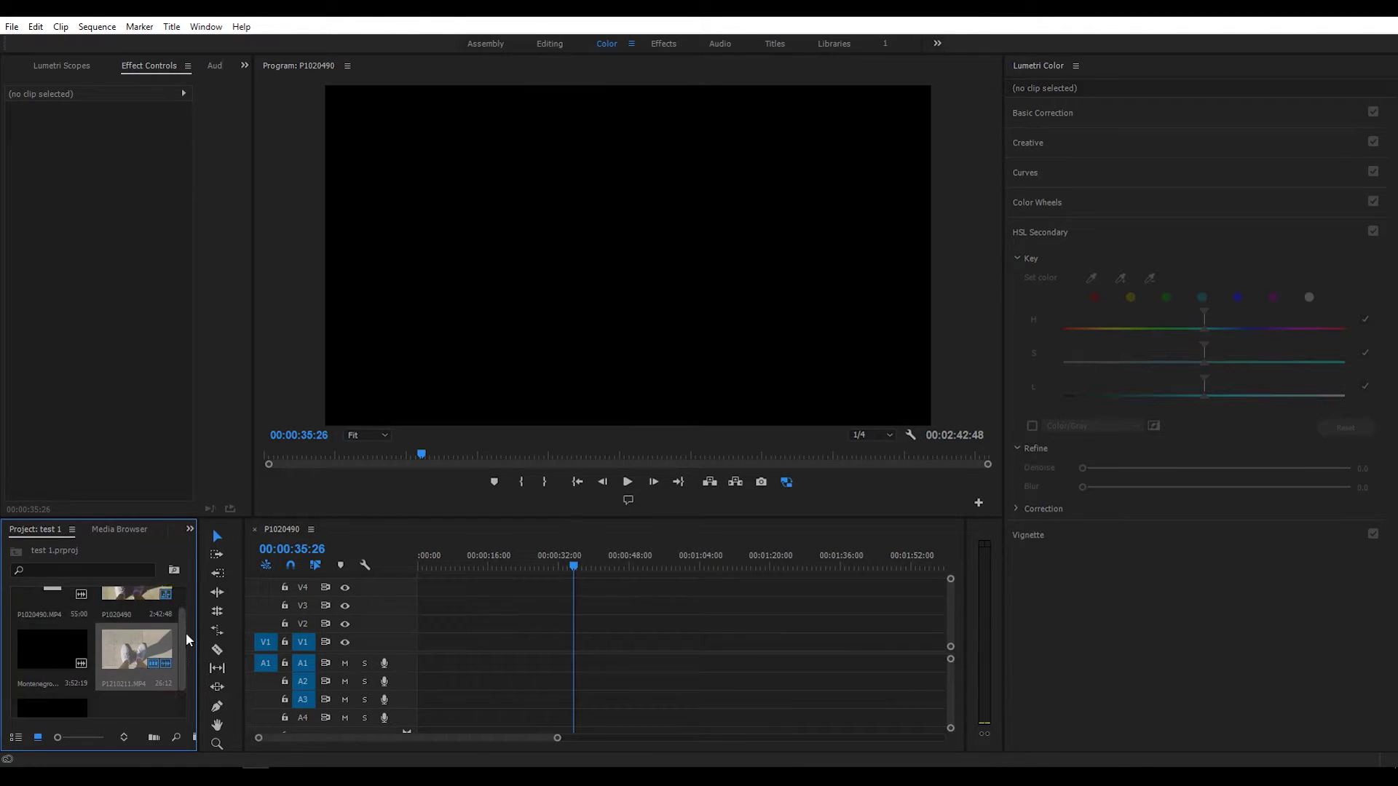
pyautogui.scroll(1, 187, 641)
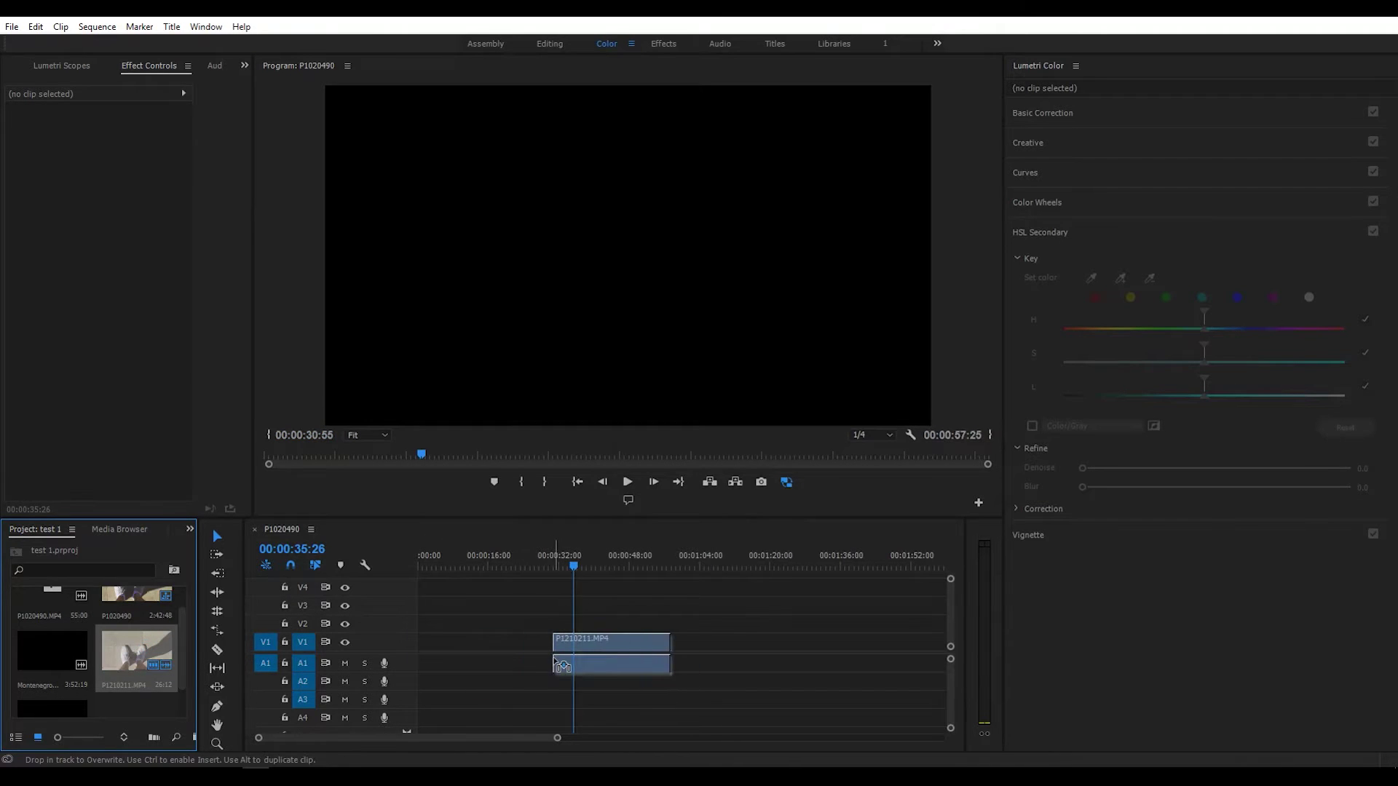
# Step: Place P1210211.MP4 on V1 at about 00:00:32 and delete its unlinked audio
pyautogui.moveTo(137, 653); pyautogui.dragTo(612, 650)
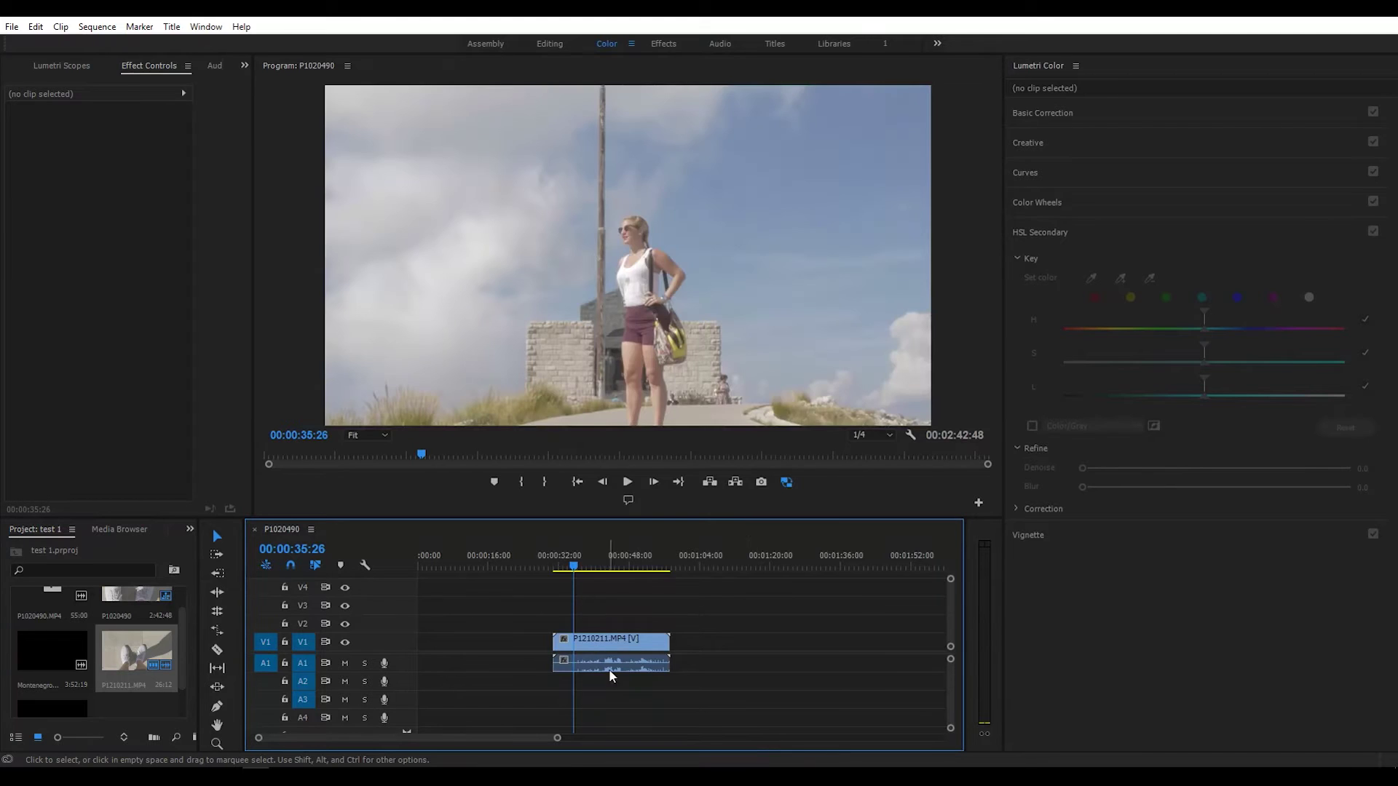
pyautogui.rightClick(612, 656)
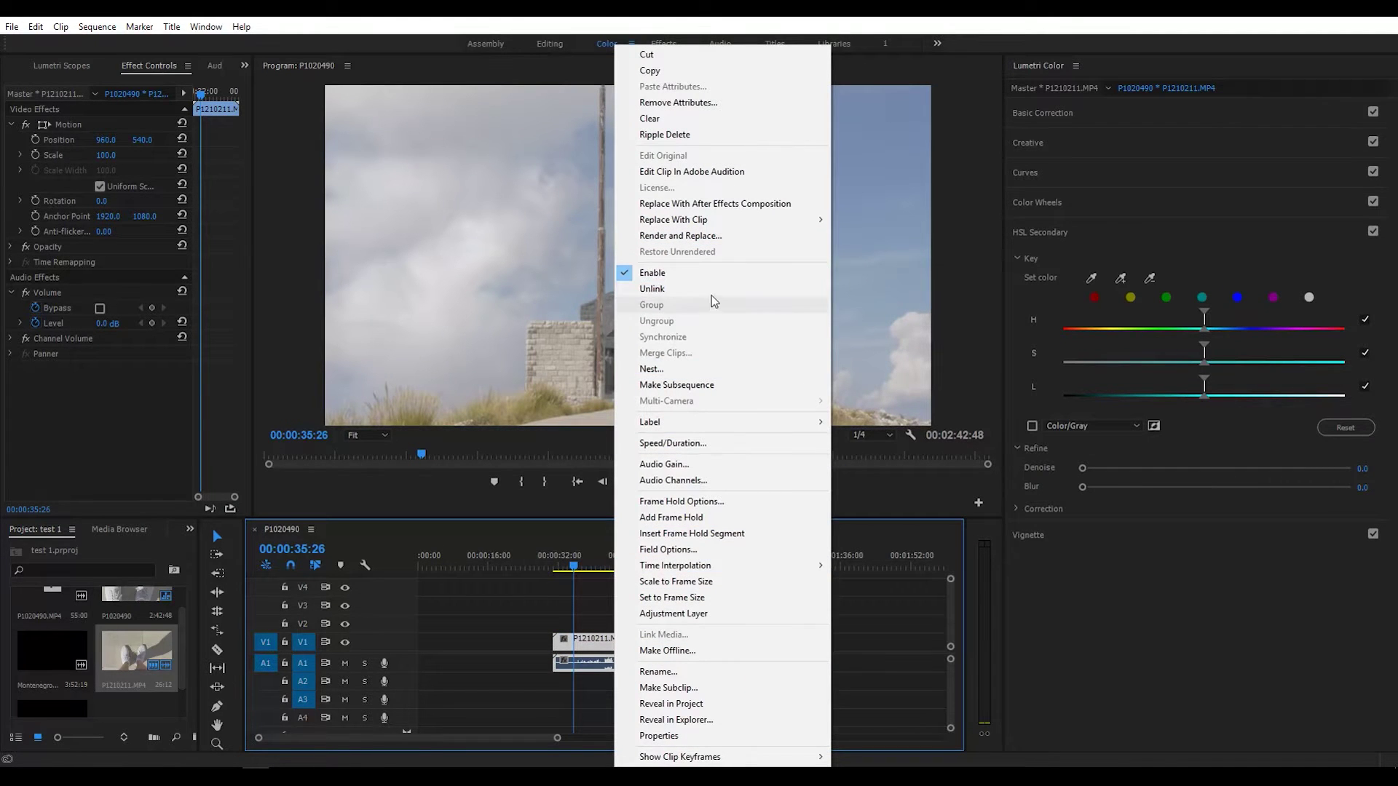
pyautogui.click(710, 297)
pyautogui.click(636, 664)
pyautogui.press('Delete')
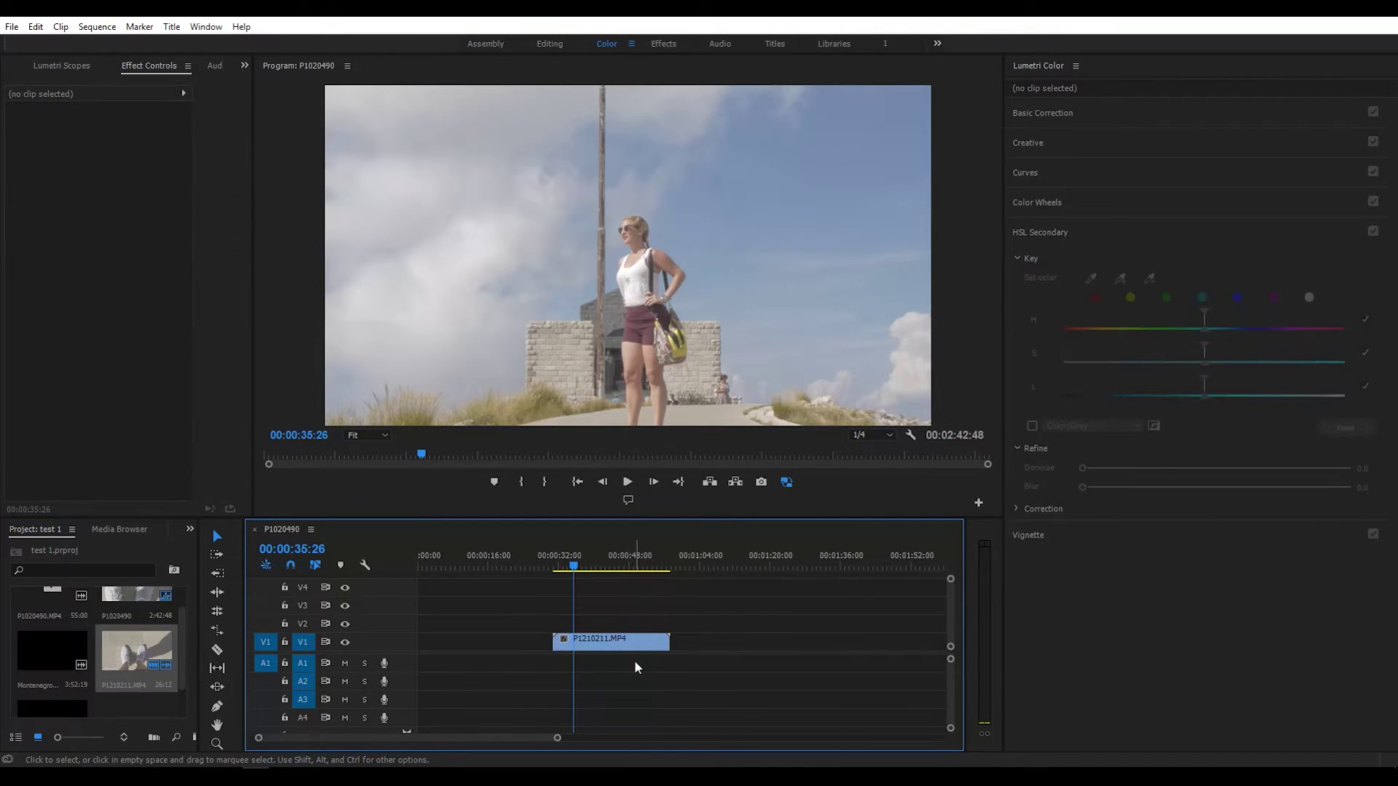
# Step: Set the clip's Scale to 67 and its Position X to 909 in Motion
pyautogui.click(611, 640)
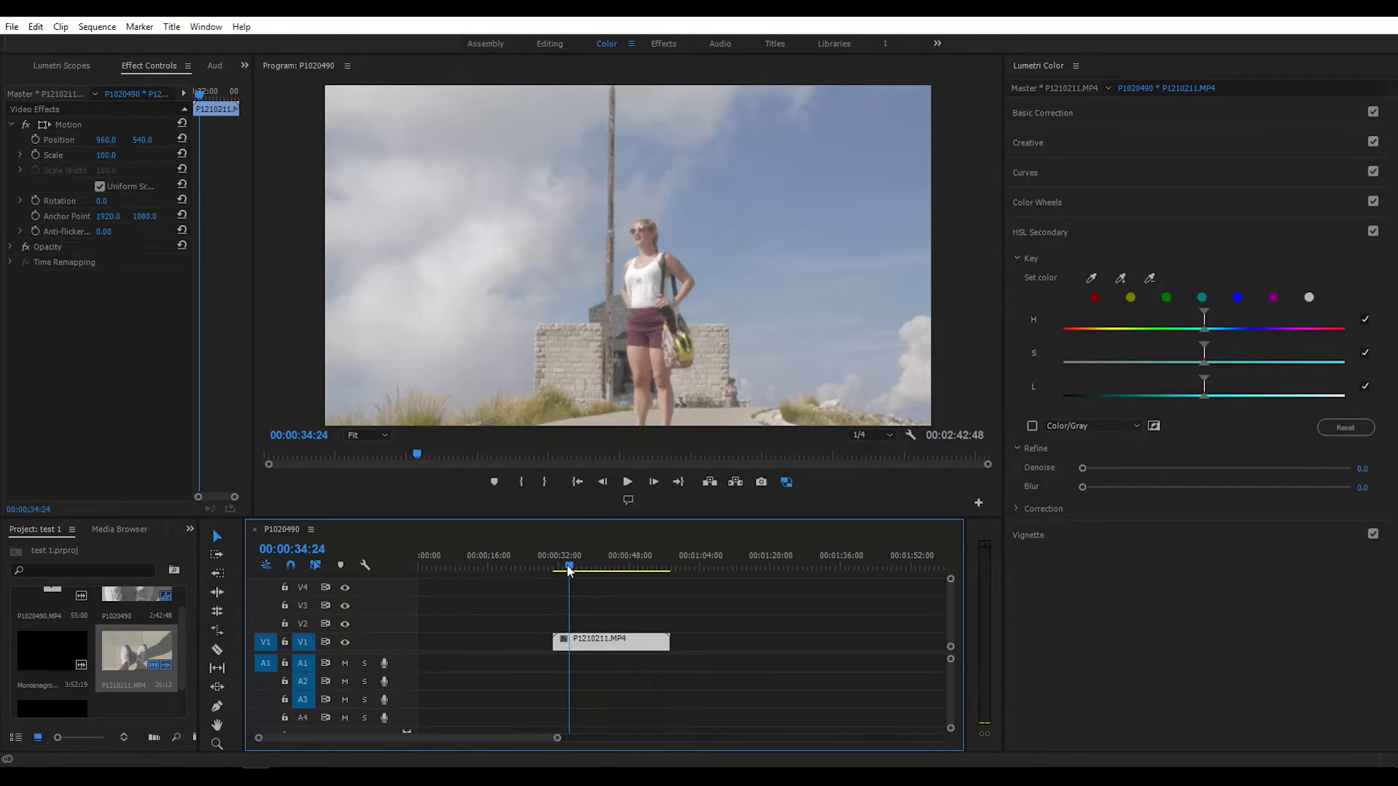
pyautogui.moveTo(578, 568)
pyautogui.mouseDown()
pyautogui.moveTo(612, 570)
pyautogui.moveTo(568, 572)
pyautogui.mouseUp()
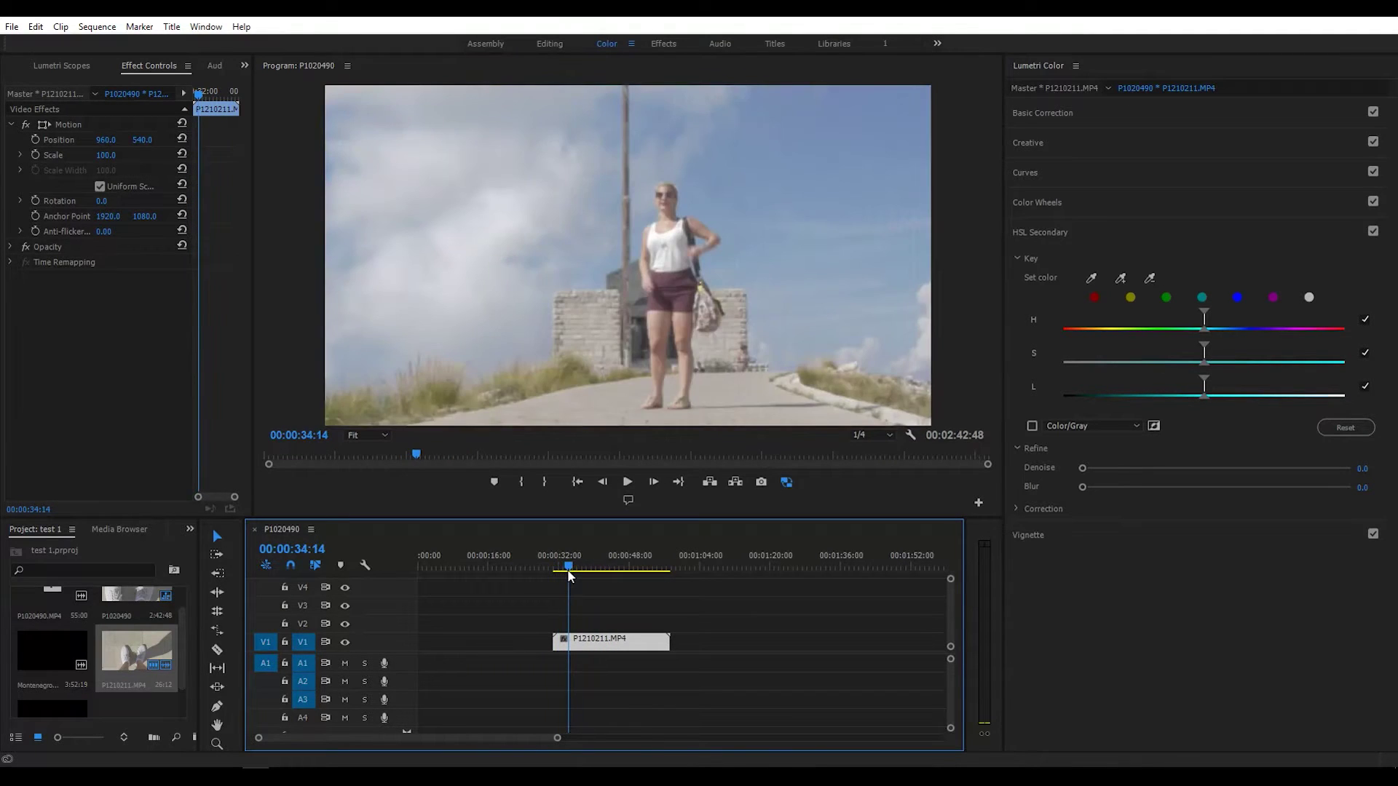
pyautogui.click(106, 154)
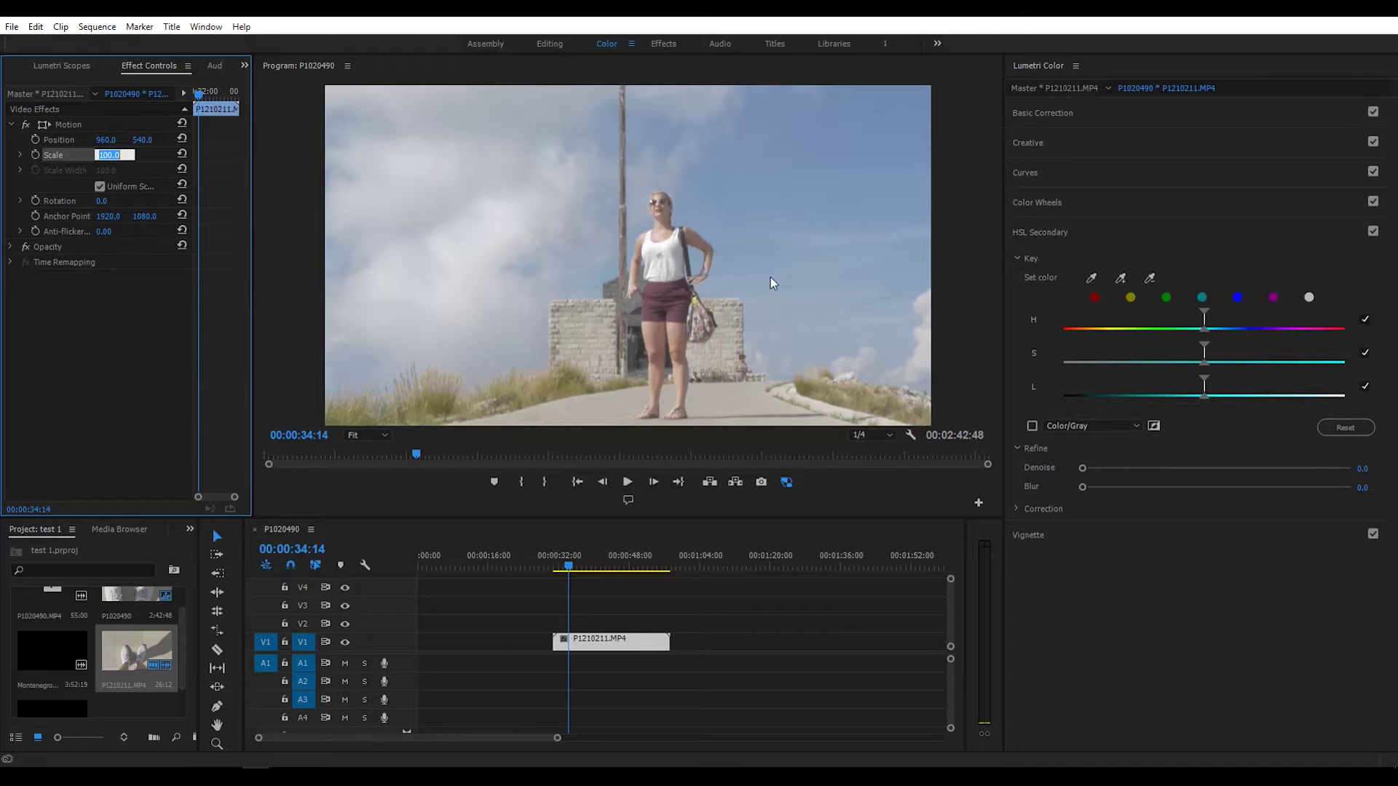
pyautogui.write('50')
pyautogui.press('Return')
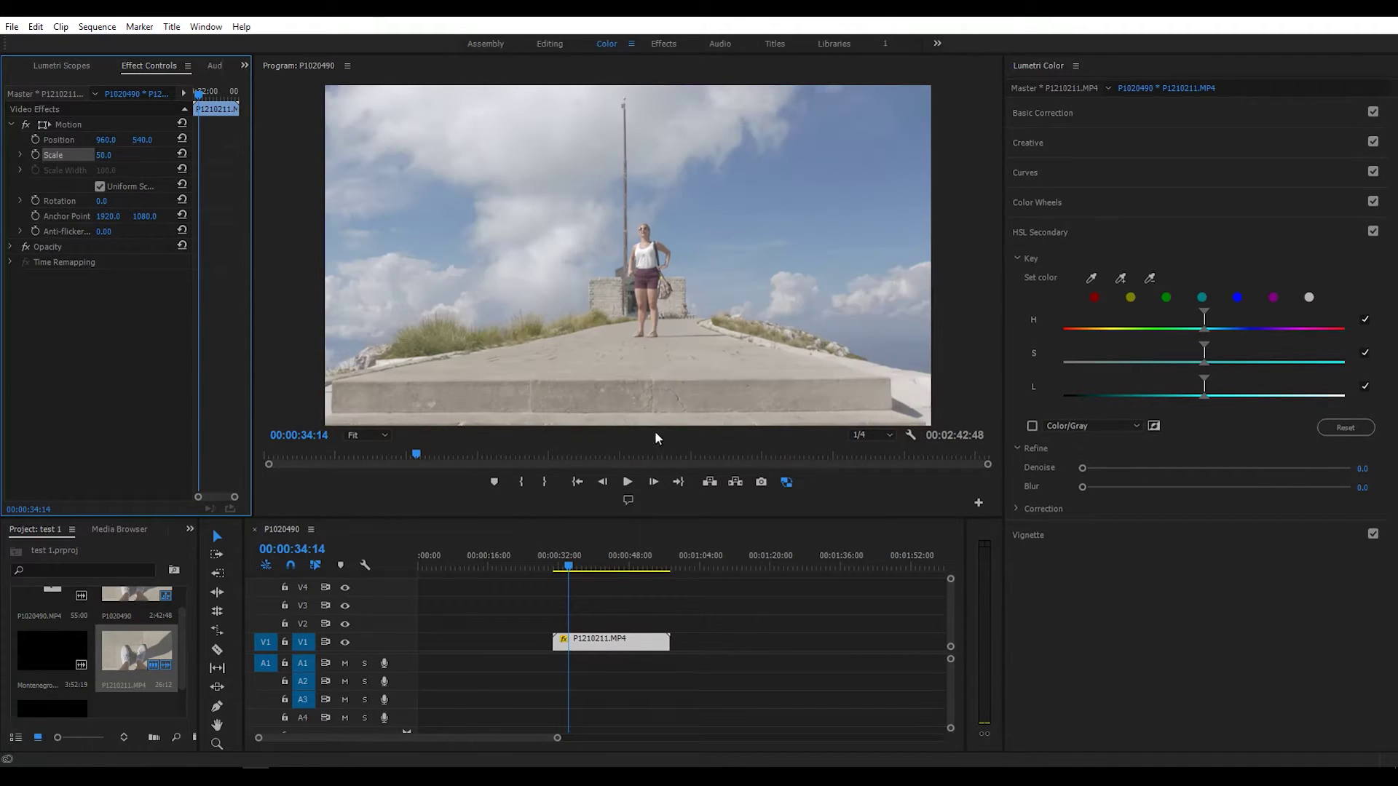
pyautogui.moveTo(107, 155)
pyautogui.mouseDown()
pyautogui.moveTo(124, 154)
pyautogui.moveTo(104, 154)
pyautogui.mouseUp()
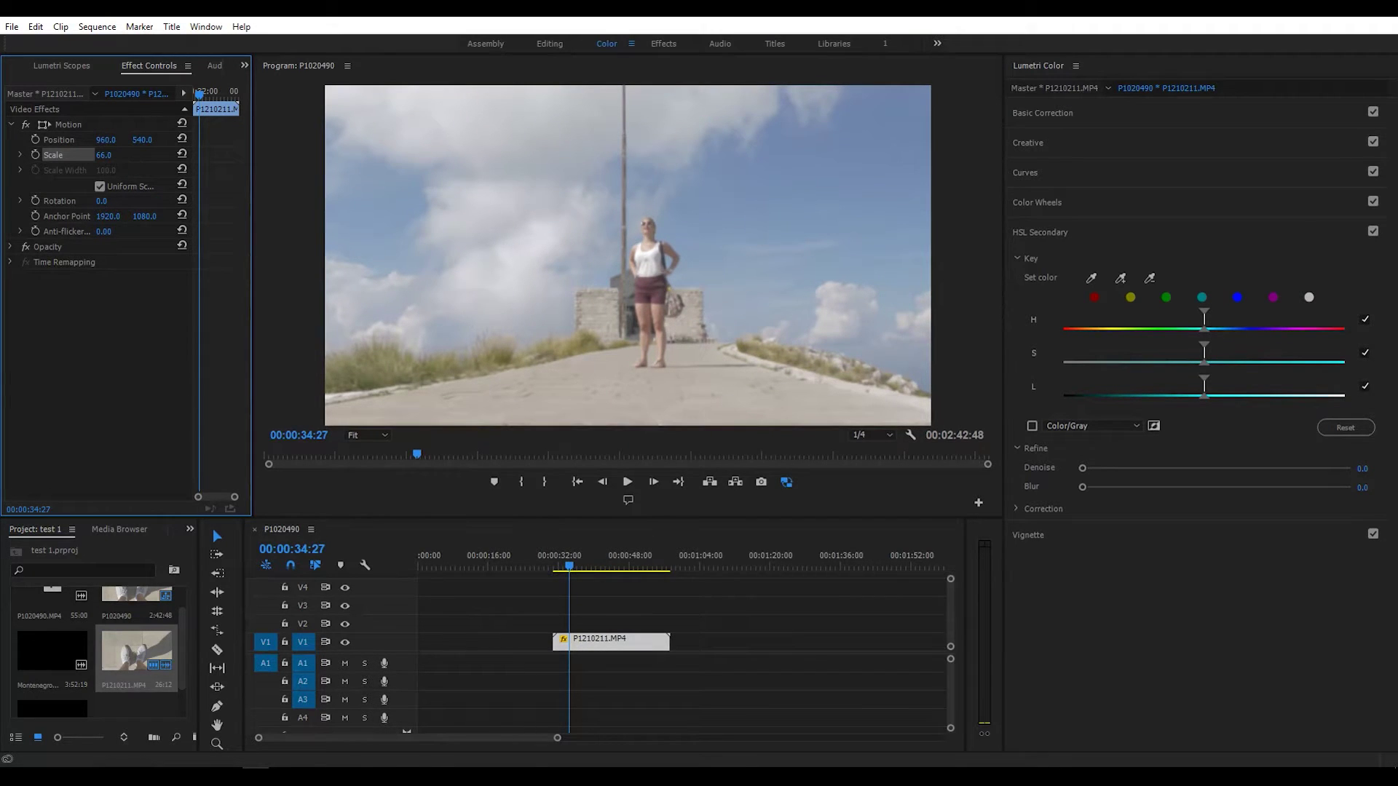
pyautogui.moveTo(106, 140); pyautogui.dragTo(103, 141)
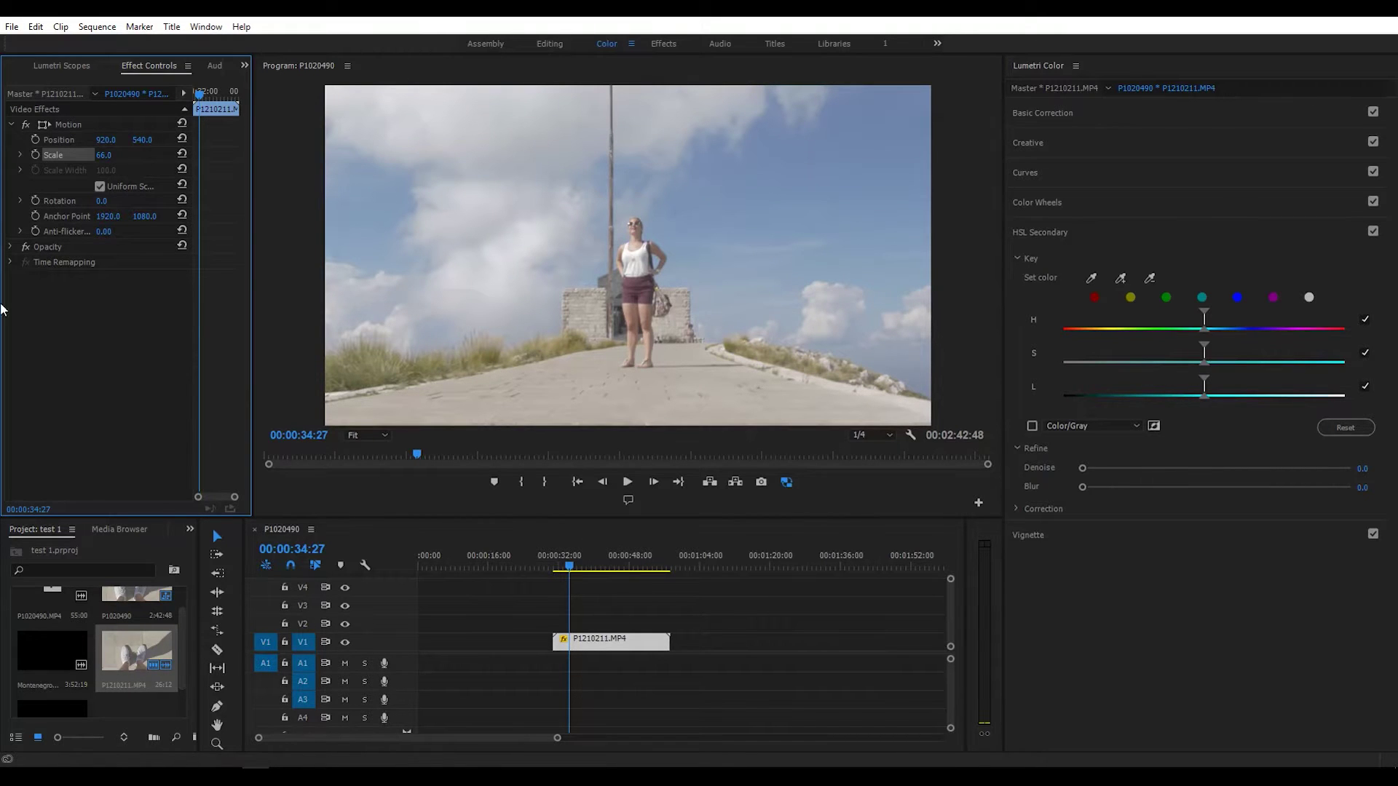
pyautogui.moveTo(106, 140); pyautogui.dragTo(104, 141)
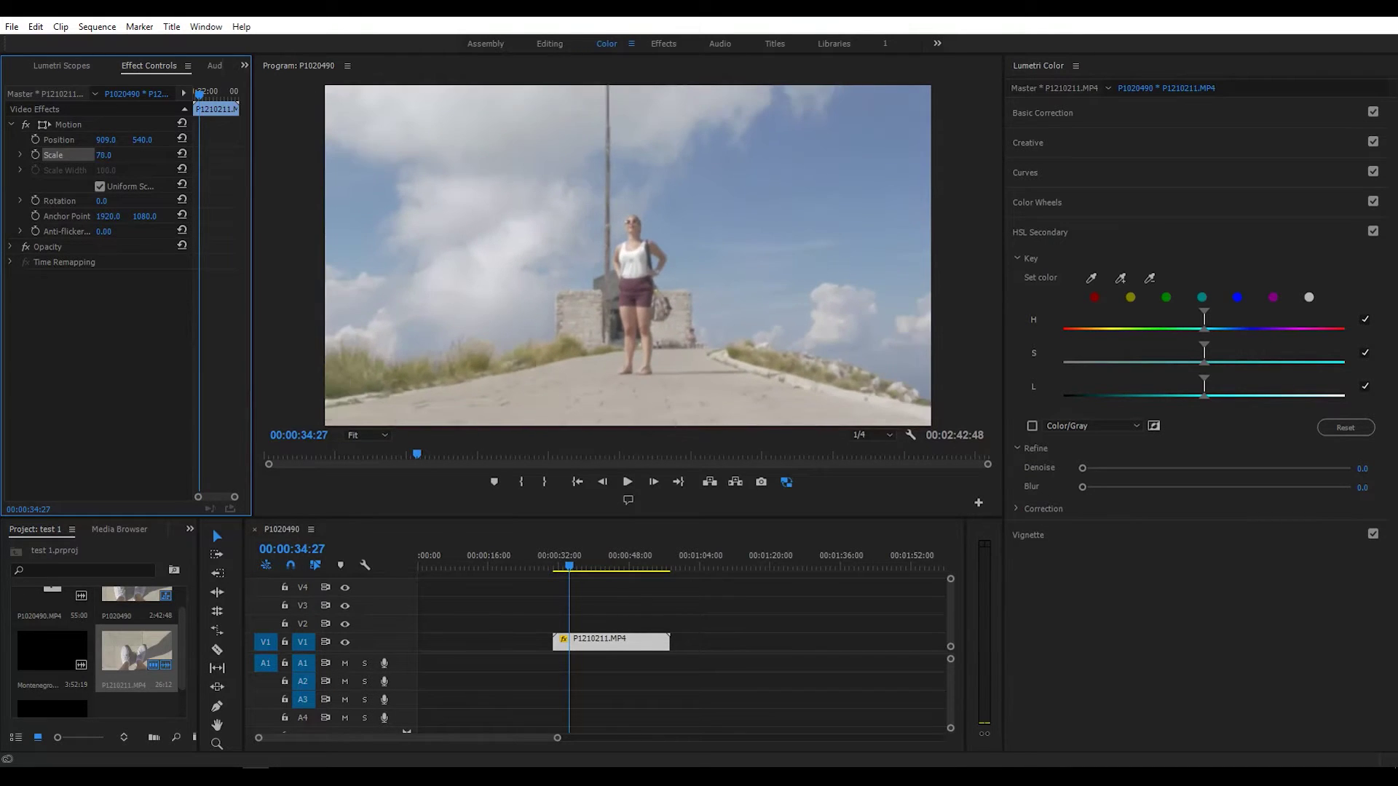
pyautogui.moveTo(105, 154); pyautogui.dragTo(108, 154)
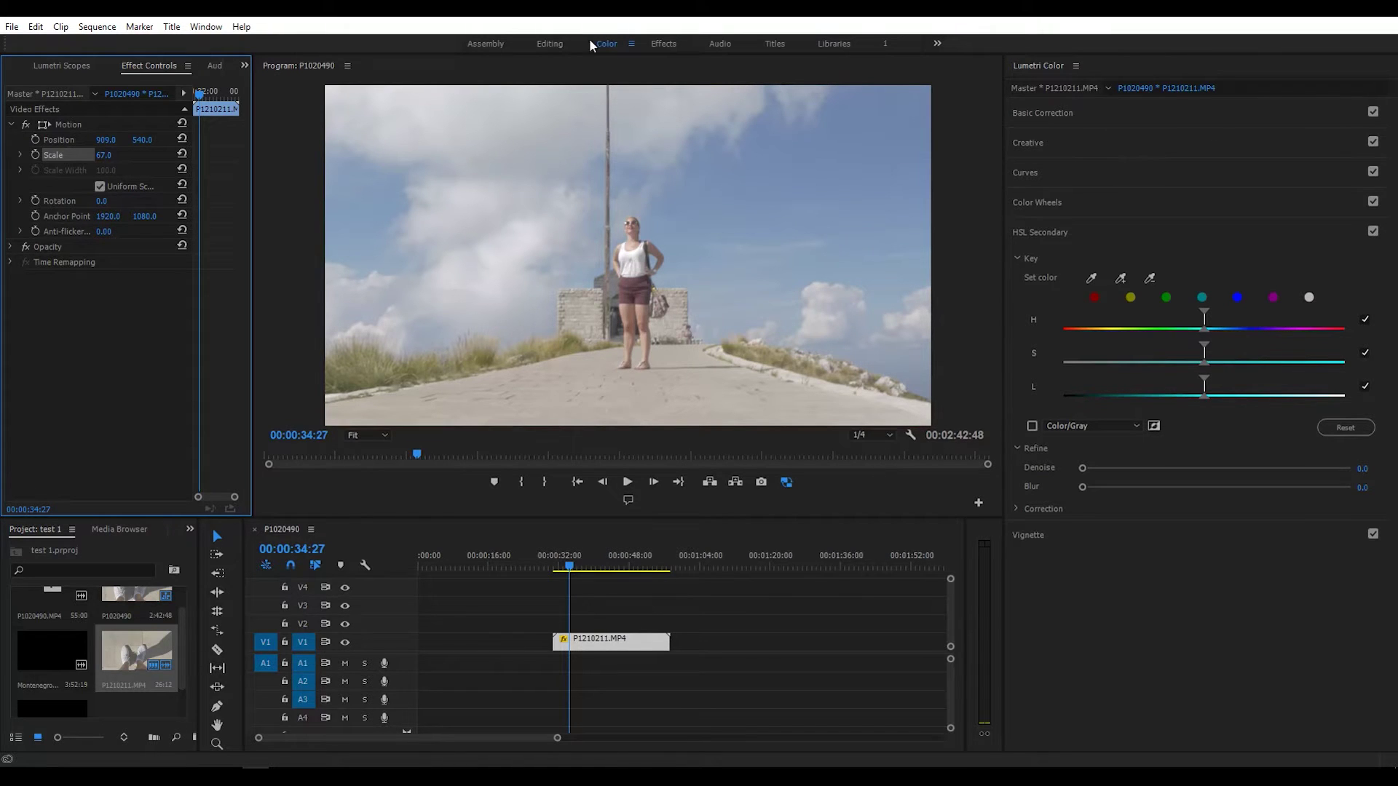
# Step: Set Basic Correction contrast 11.4, highlights 2.2, shadows -56.5, whites -0.5, blacks 23.4
pyautogui.click(1074, 113)
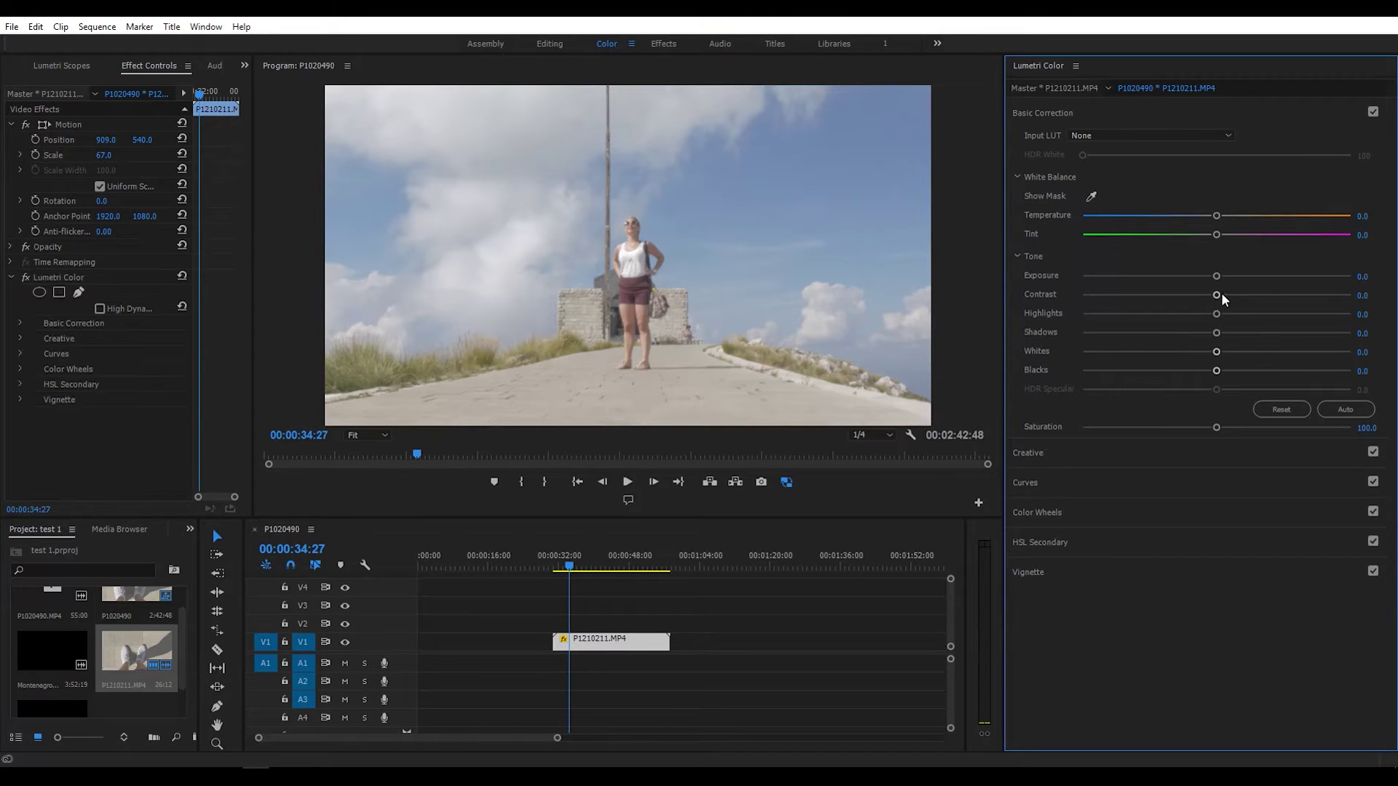
pyautogui.moveTo(1216, 296); pyautogui.dragTo(1232, 295)
pyautogui.moveTo(1215, 315); pyautogui.dragTo(1219, 314)
pyautogui.moveTo(1217, 332); pyautogui.dragTo(1140, 334)
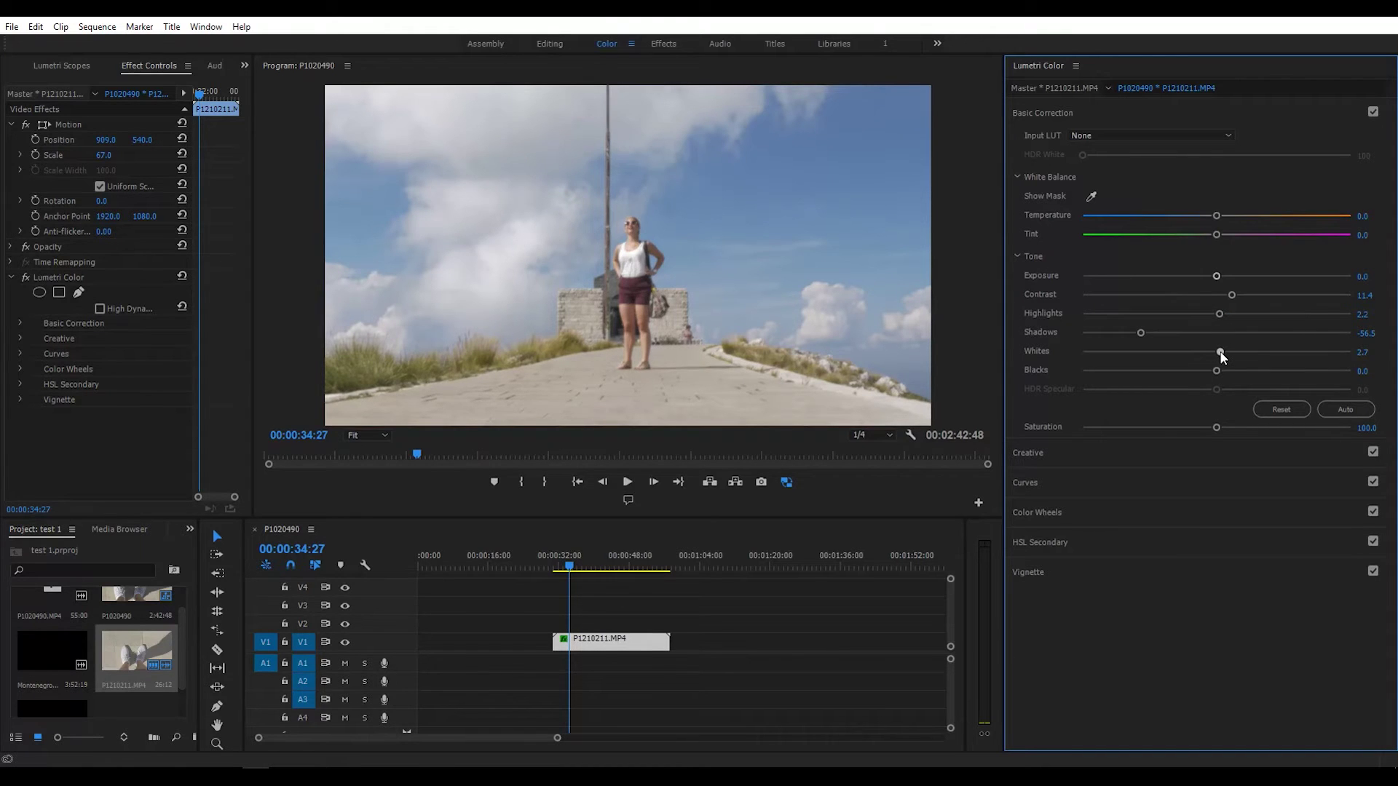
pyautogui.moveTo(1219, 350); pyautogui.dragTo(1216, 350)
pyautogui.moveTo(1216, 371); pyautogui.dragTo(1249, 370)
# Step: Set Creative adjustments: Faded Film 13.6, Sharpen 12.5 and Vibrance 21.2
pyautogui.click(1108, 452)
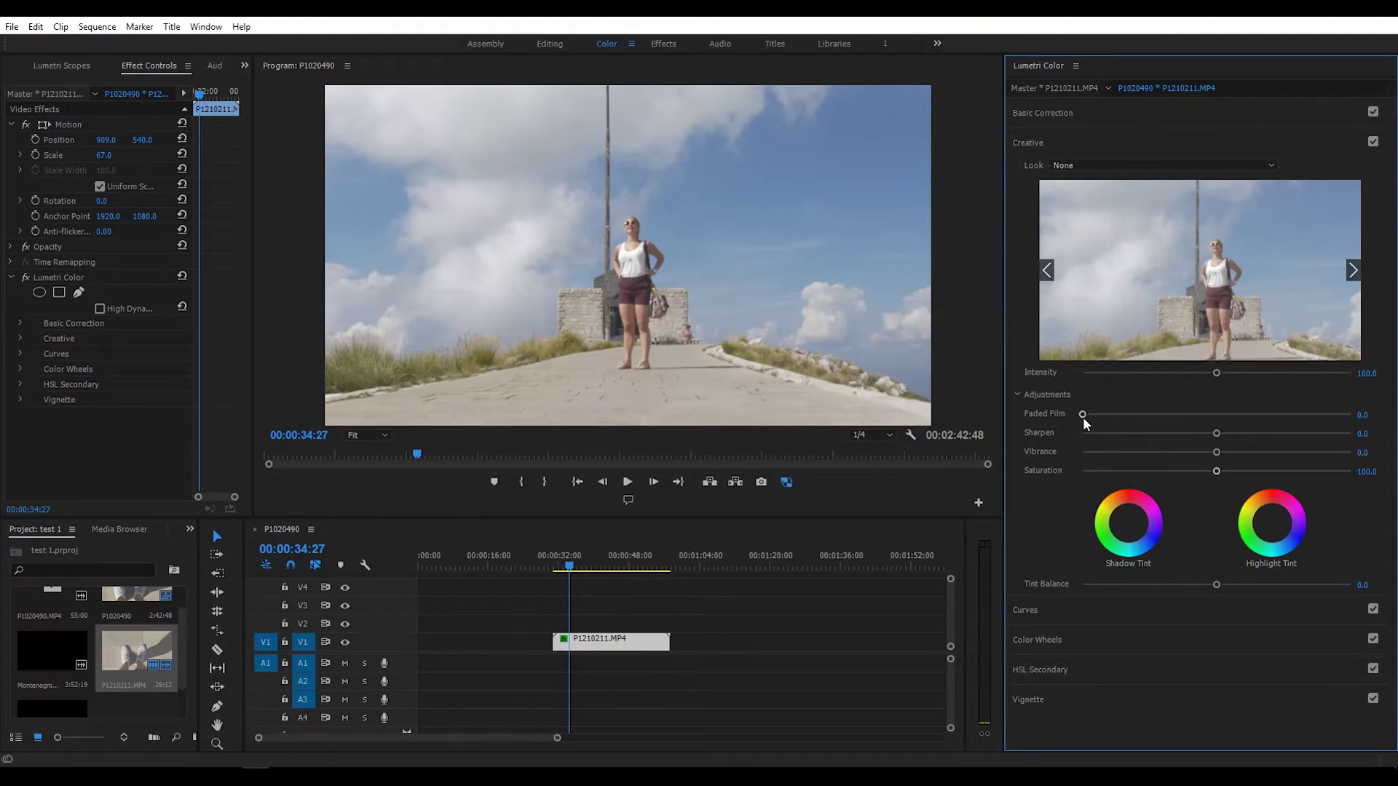
pyautogui.moveTo(1101, 413); pyautogui.dragTo(1120, 415)
pyautogui.moveTo(1216, 434); pyautogui.dragTo(1237, 434)
pyautogui.moveTo(1239, 434); pyautogui.dragTo(1236, 434)
pyautogui.moveTo(1236, 433); pyautogui.dragTo(1233, 435)
pyautogui.moveTo(1217, 452); pyautogui.dragTo(1245, 453)
# Step: Shape the master RGB curve into an S-curve with slightly lifted blacks
pyautogui.click(1080, 609)
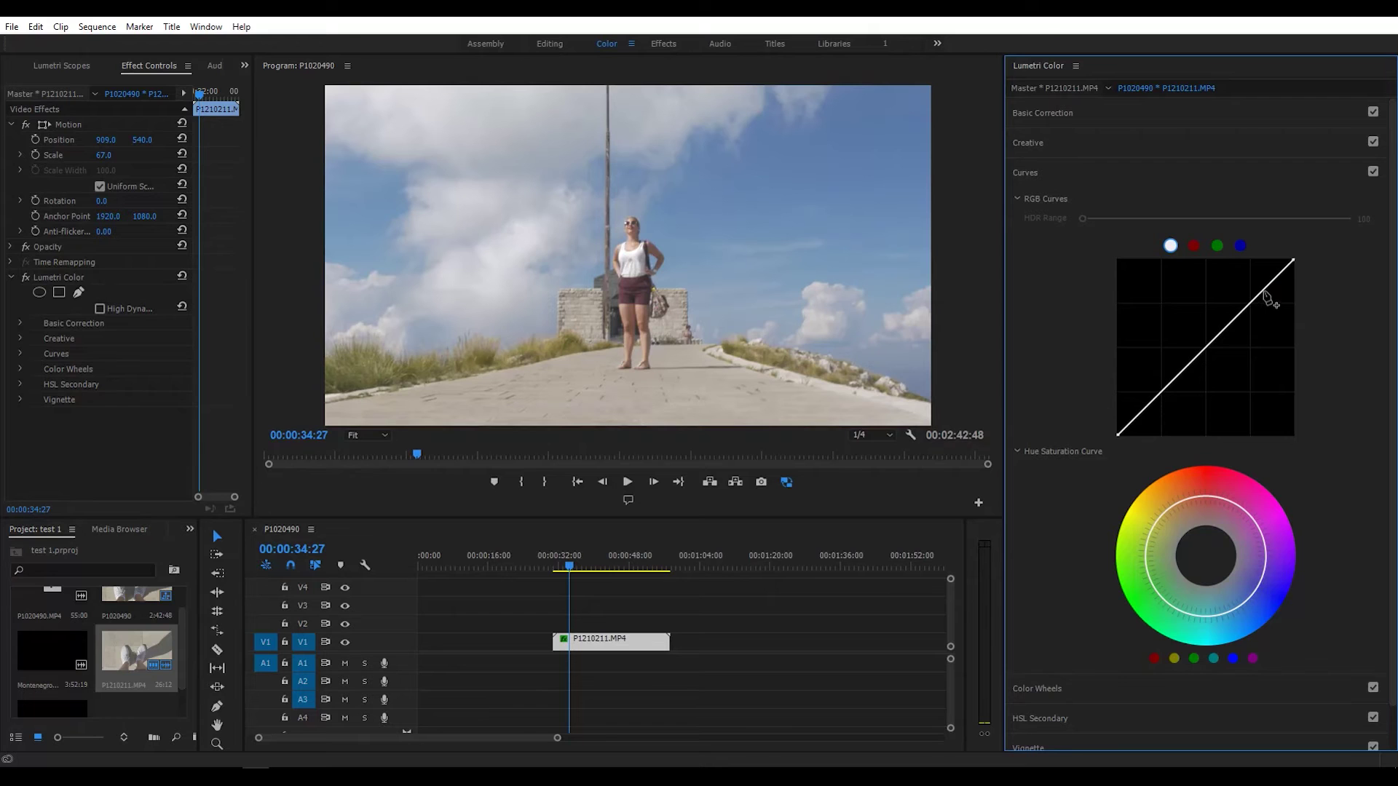
pyautogui.moveTo(1267, 297); pyautogui.dragTo(1259, 282)
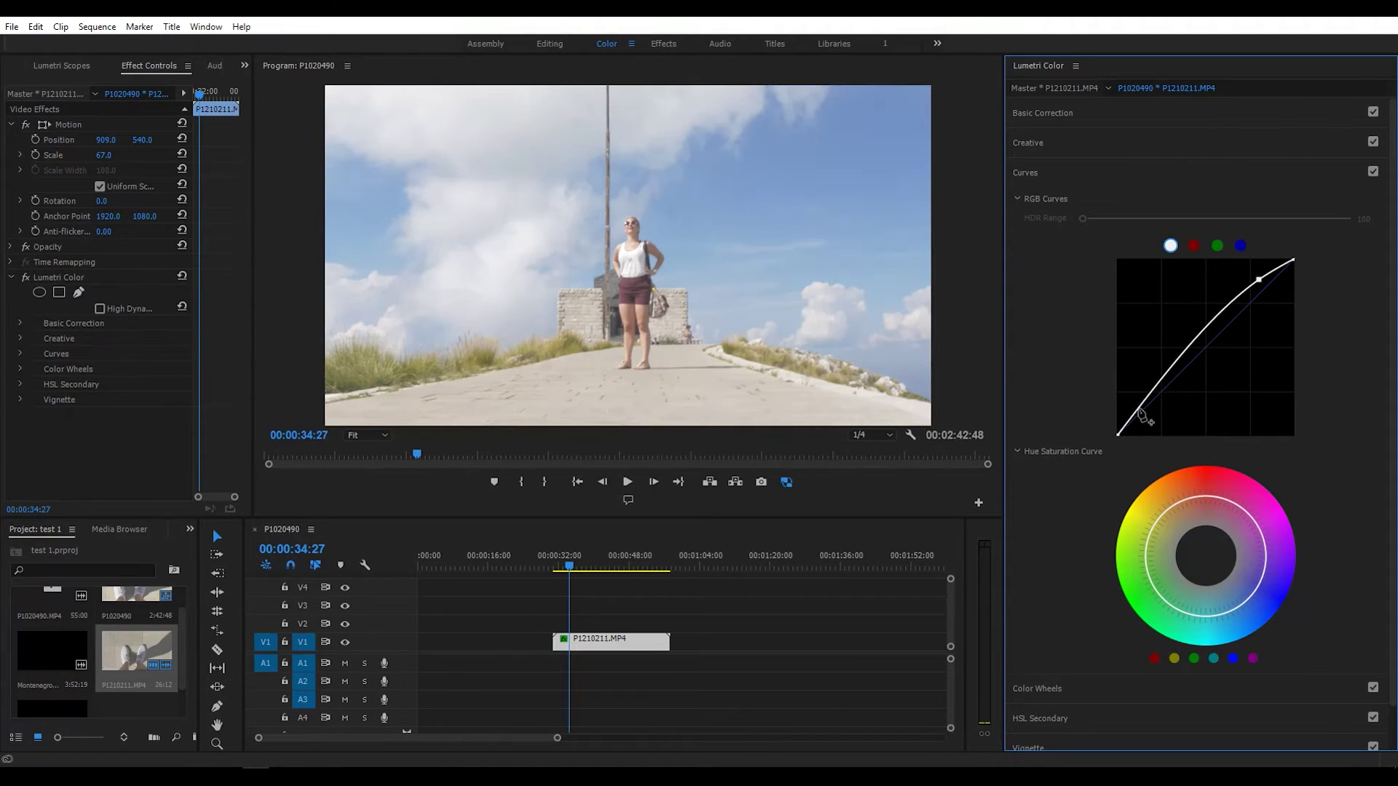
pyautogui.moveTo(1142, 415); pyautogui.dragTo(1159, 406)
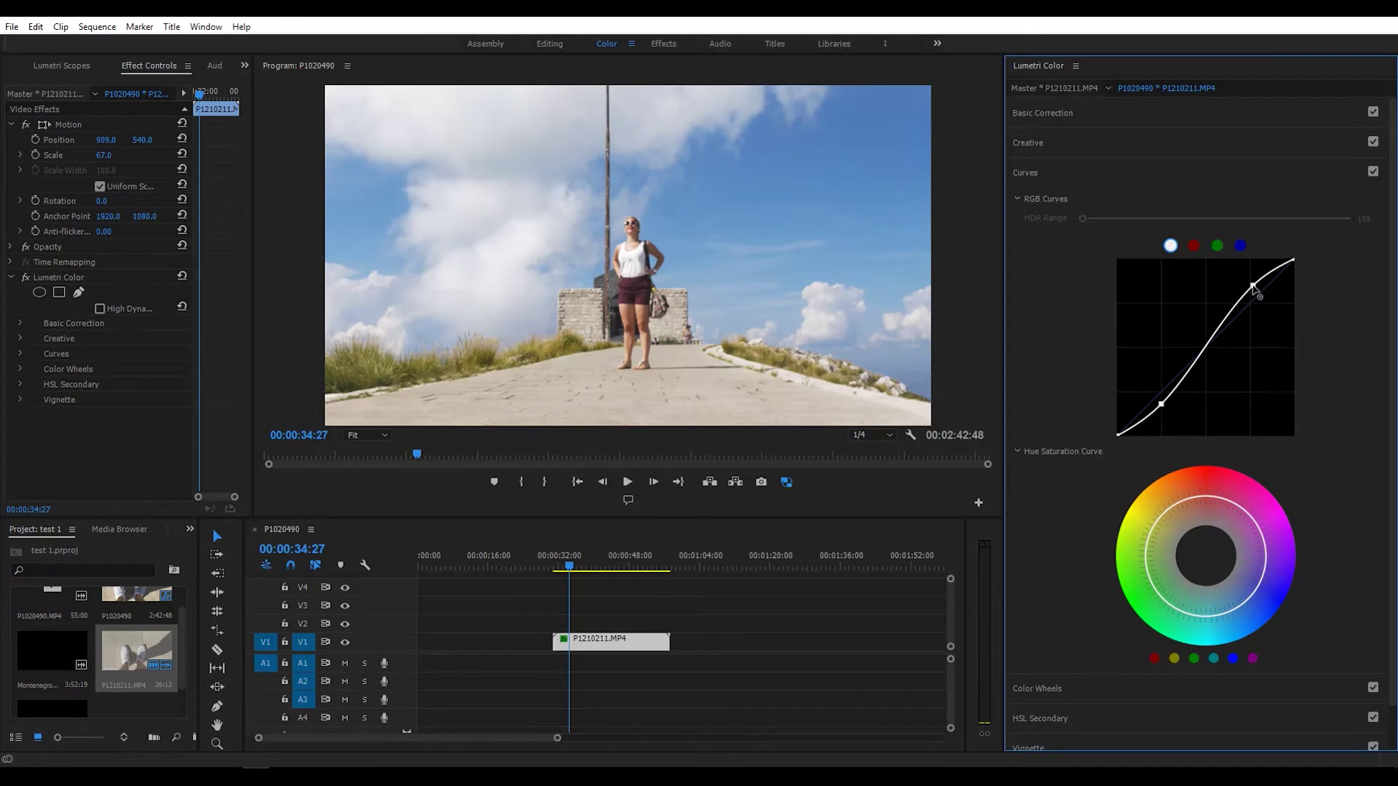
pyautogui.moveTo(1257, 290); pyautogui.dragTo(1258, 295)
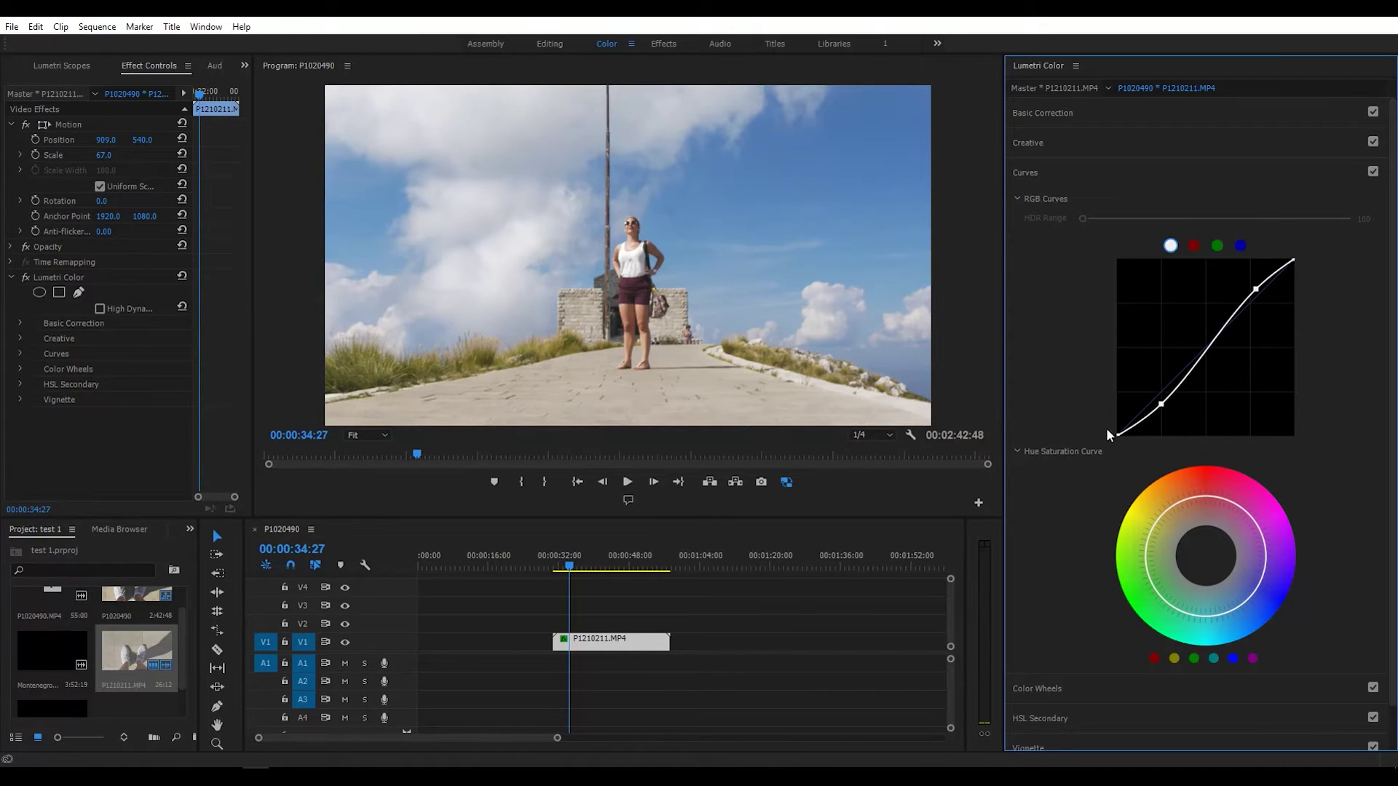
pyautogui.moveTo(1116, 435); pyautogui.dragTo(1117, 429)
# Step: Check and touch up the red, blue and green channel curves
pyautogui.click(1193, 245)
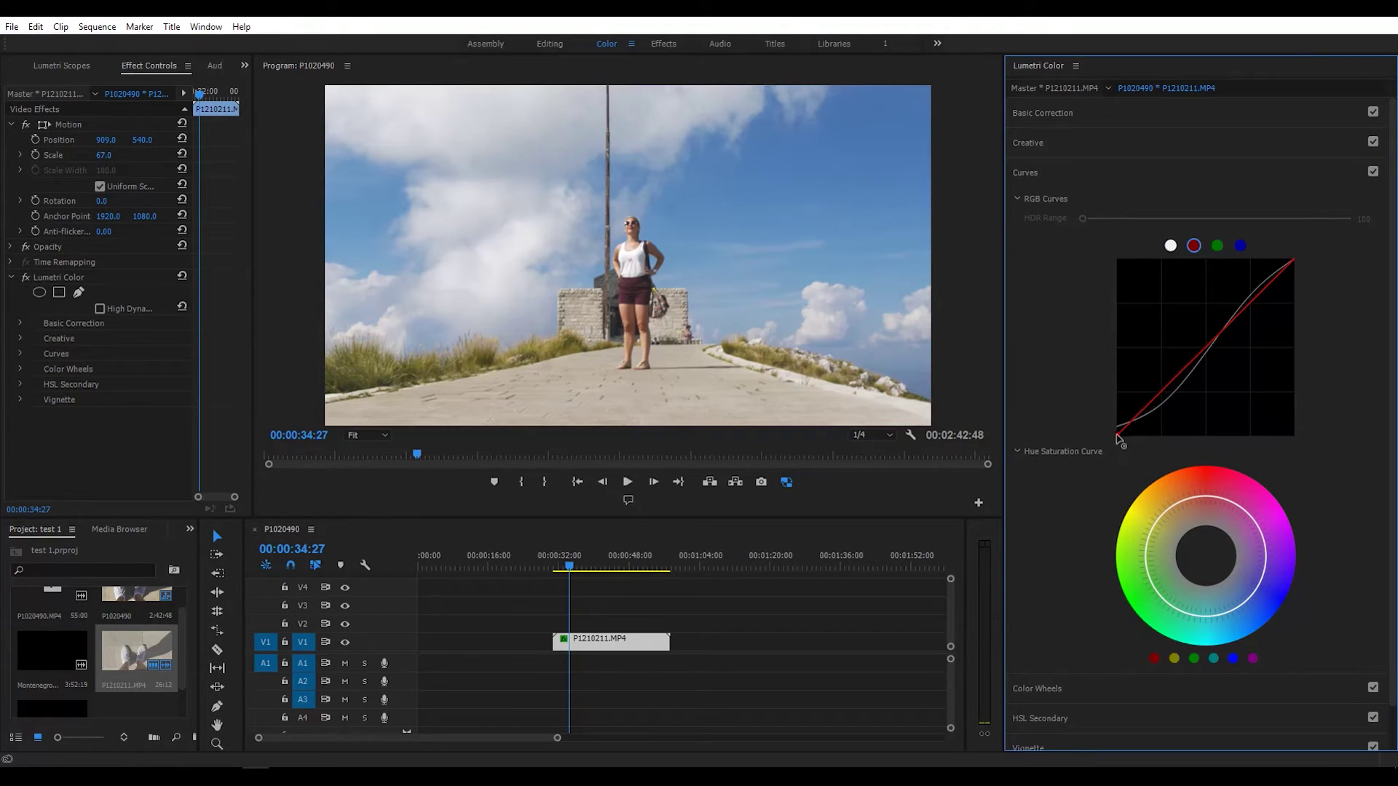
pyautogui.click(1235, 293)
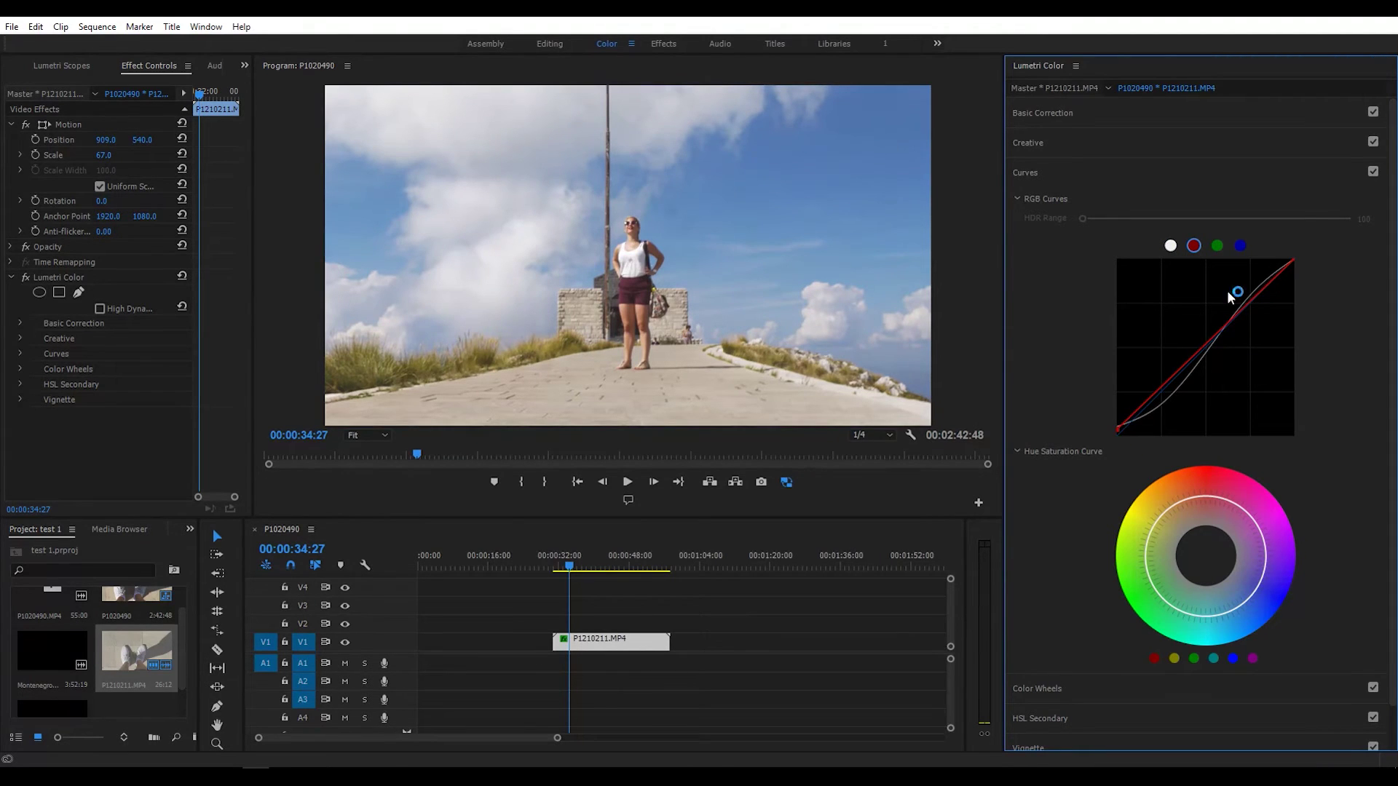
pyautogui.click(1240, 247)
pyautogui.click(1114, 430)
pyautogui.click(1216, 246)
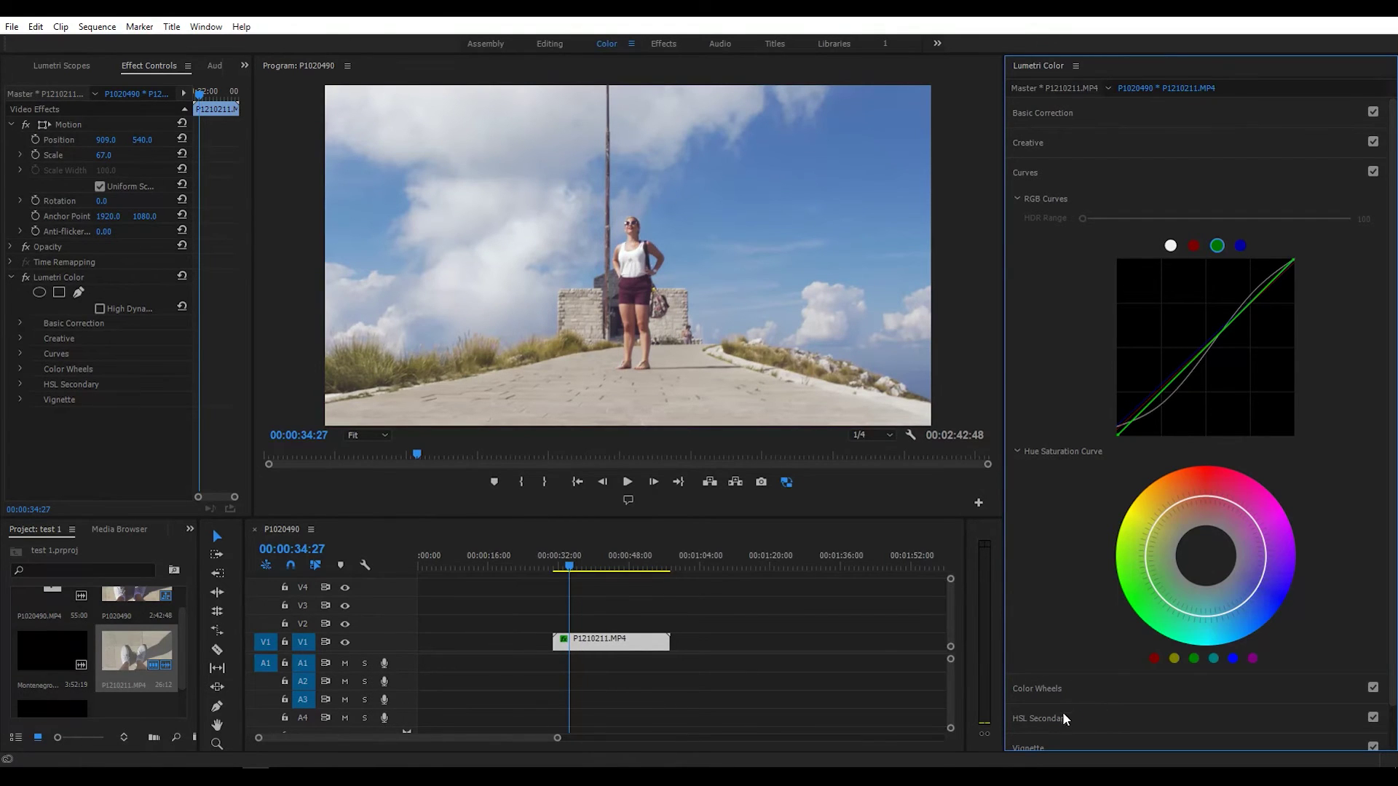
# Step: Key the green grass in HSL Secondary and shift the hue range with gray preview
pyautogui.click(1102, 687)
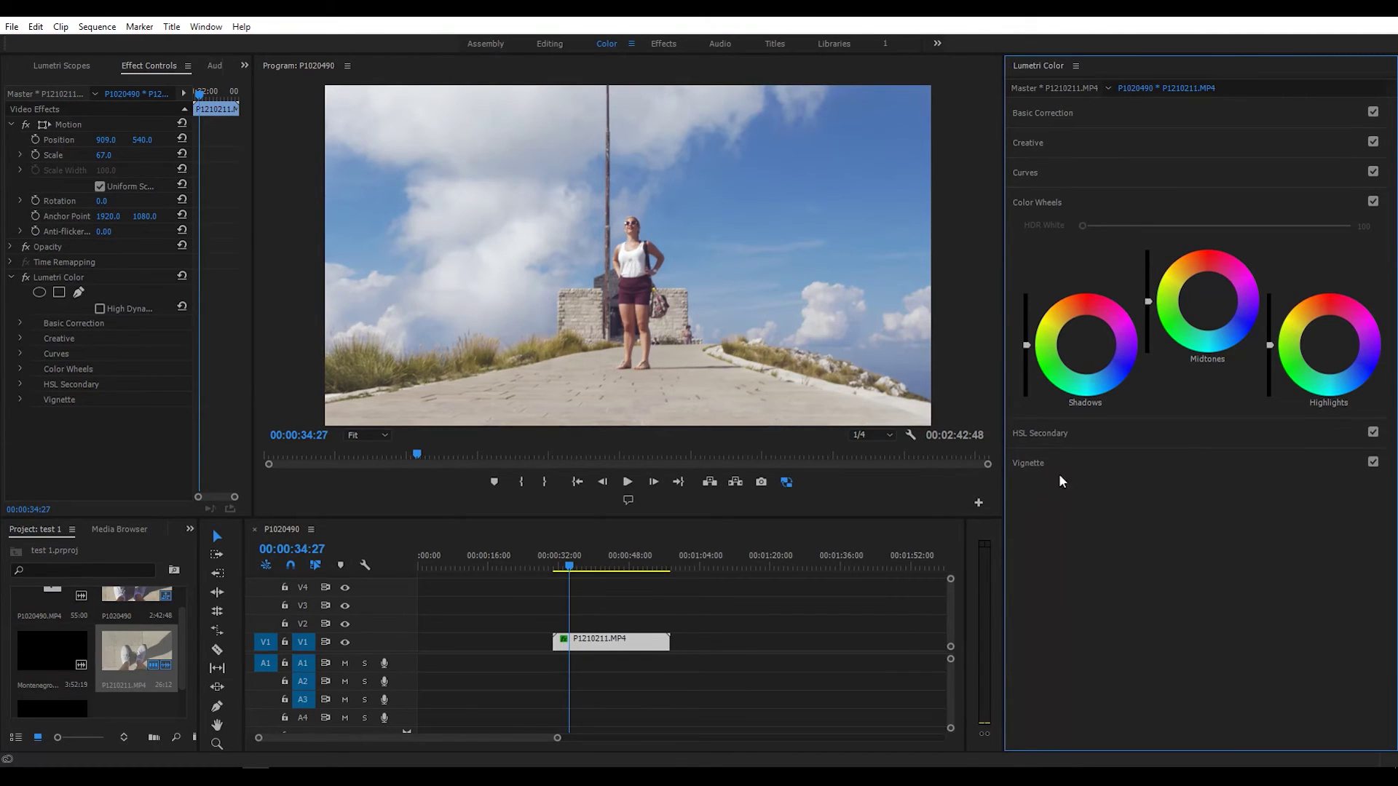
pyautogui.click(1065, 434)
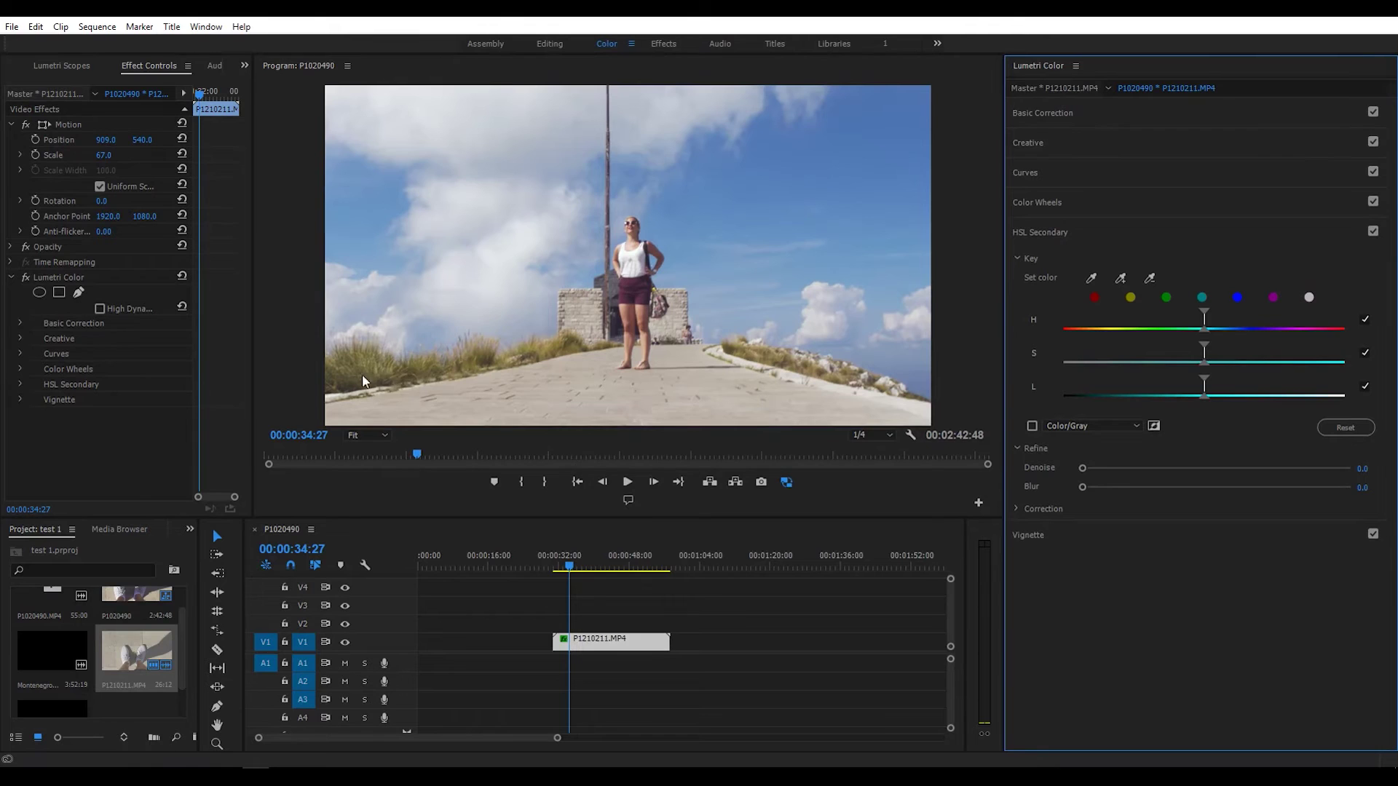
pyautogui.click(1168, 297)
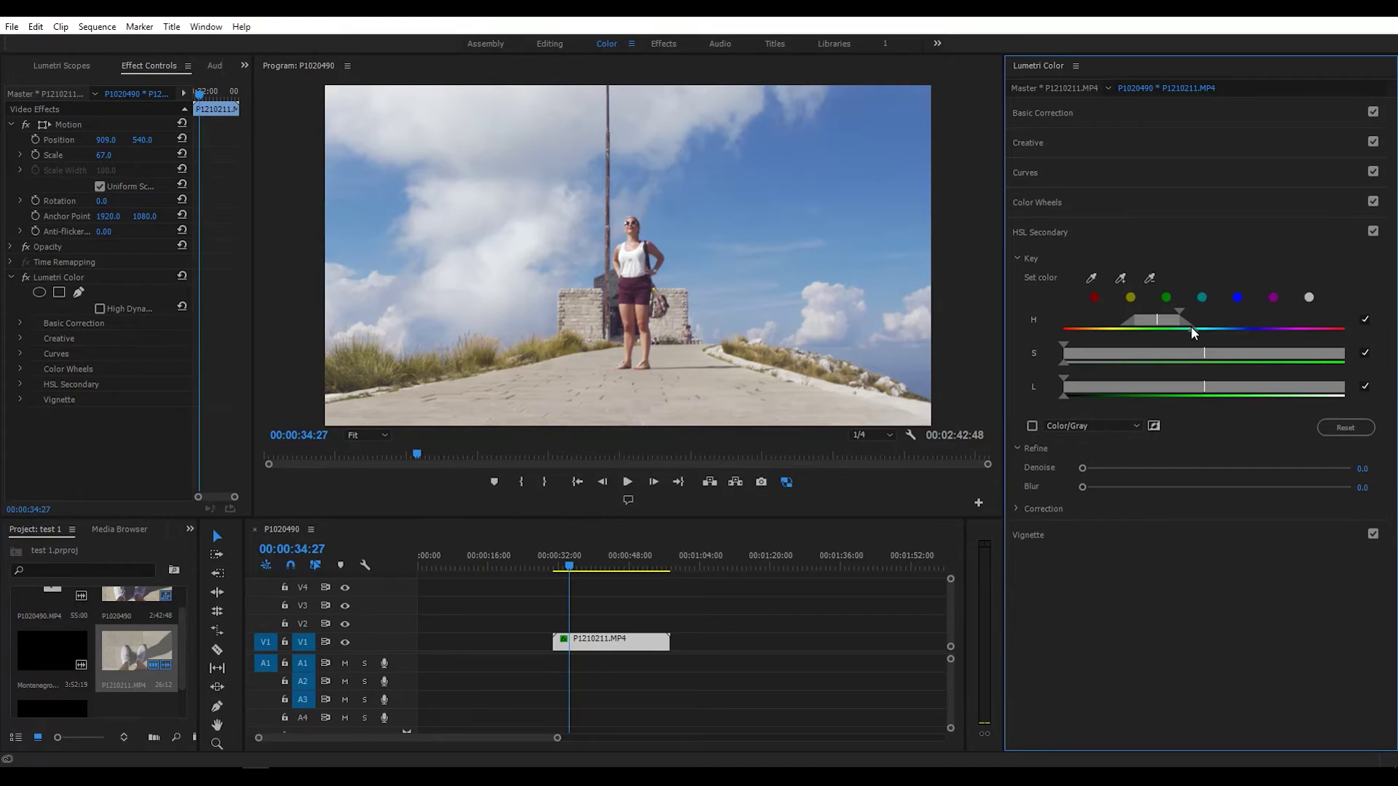
pyautogui.moveTo(1158, 317)
pyautogui.mouseDown()
pyautogui.moveTo(1107, 330)
pyautogui.moveTo(1123, 329)
pyautogui.mouseUp()
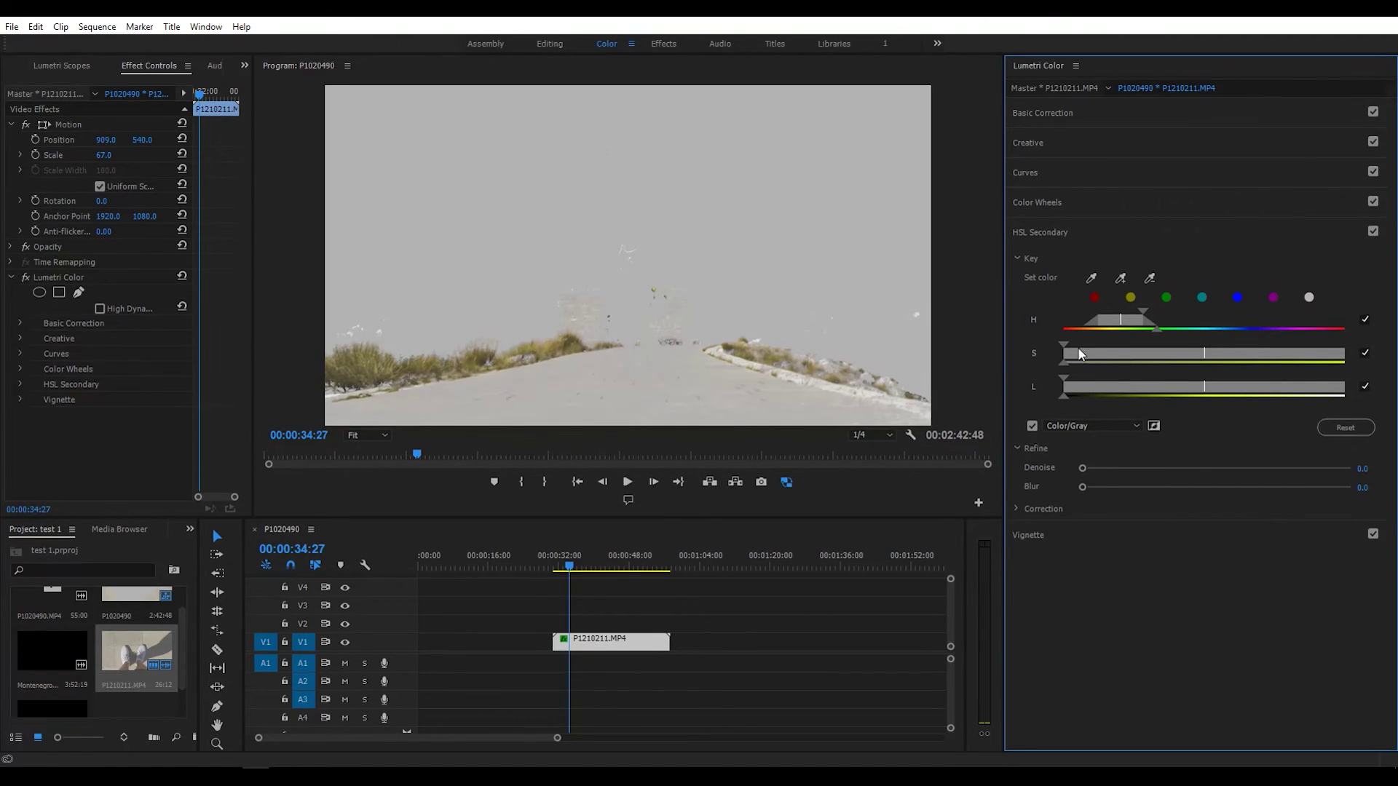
# Step: Adjust the key's S and L ranges, then set Denoise 28.8 and Blur 3.2
pyautogui.moveTo(1064, 345)
pyautogui.mouseDown()
pyautogui.moveTo(1100, 345)
pyautogui.moveTo(1080, 344)
pyautogui.mouseUp()
pyautogui.moveTo(1062, 383); pyautogui.dragTo(1106, 385)
pyautogui.moveTo(1107, 386)
pyautogui.mouseDown()
pyautogui.moveTo(1202, 390)
pyautogui.moveTo(1188, 389)
pyautogui.mouseUp()
pyautogui.moveTo(1082, 467); pyautogui.dragTo(1165, 468)
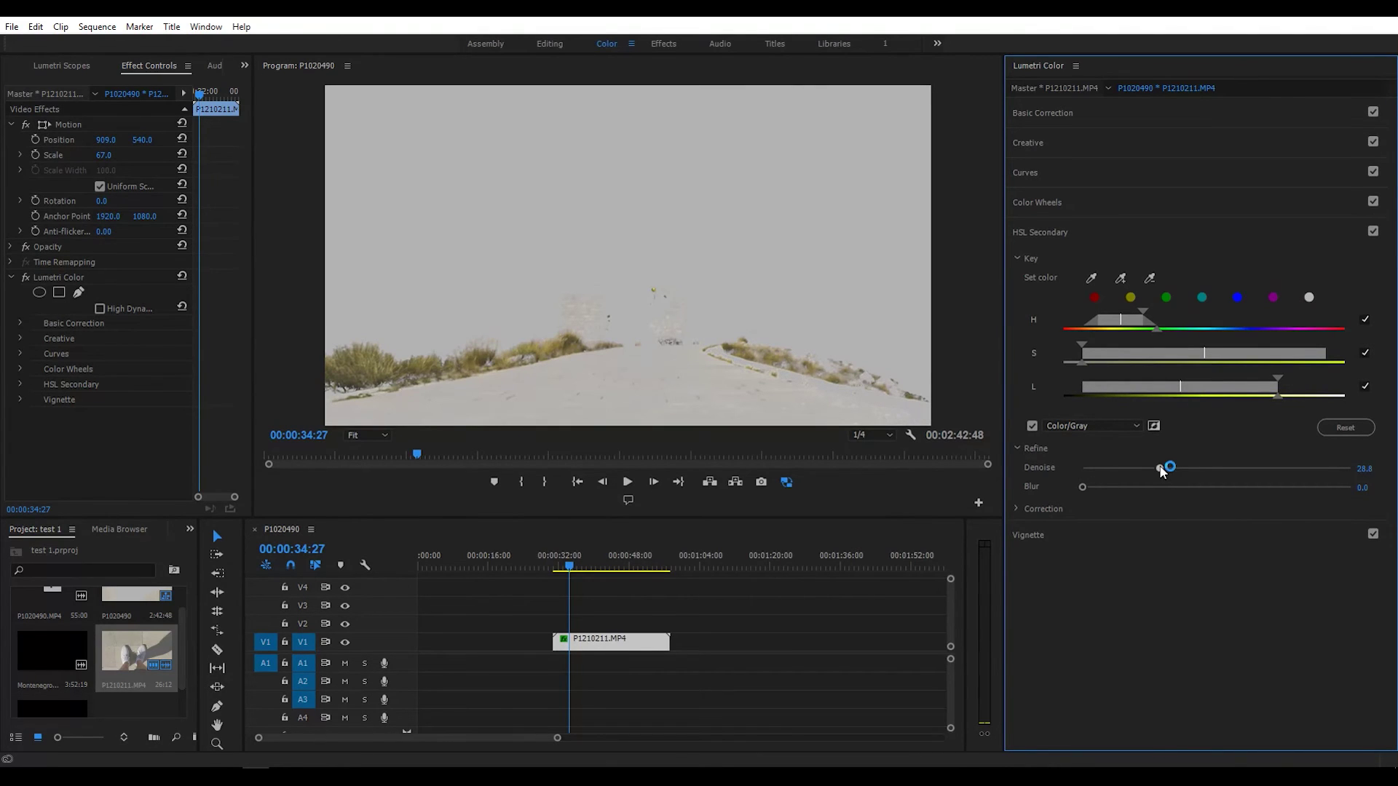
pyautogui.moveTo(1081, 486)
pyautogui.mouseDown()
pyautogui.moveTo(1122, 487)
pyautogui.moveTo(1104, 488)
pyautogui.mouseUp()
# Step: Tint the keyed grass greener with the correction wheel and disable the Color/Gray preview
pyautogui.click(1016, 508)
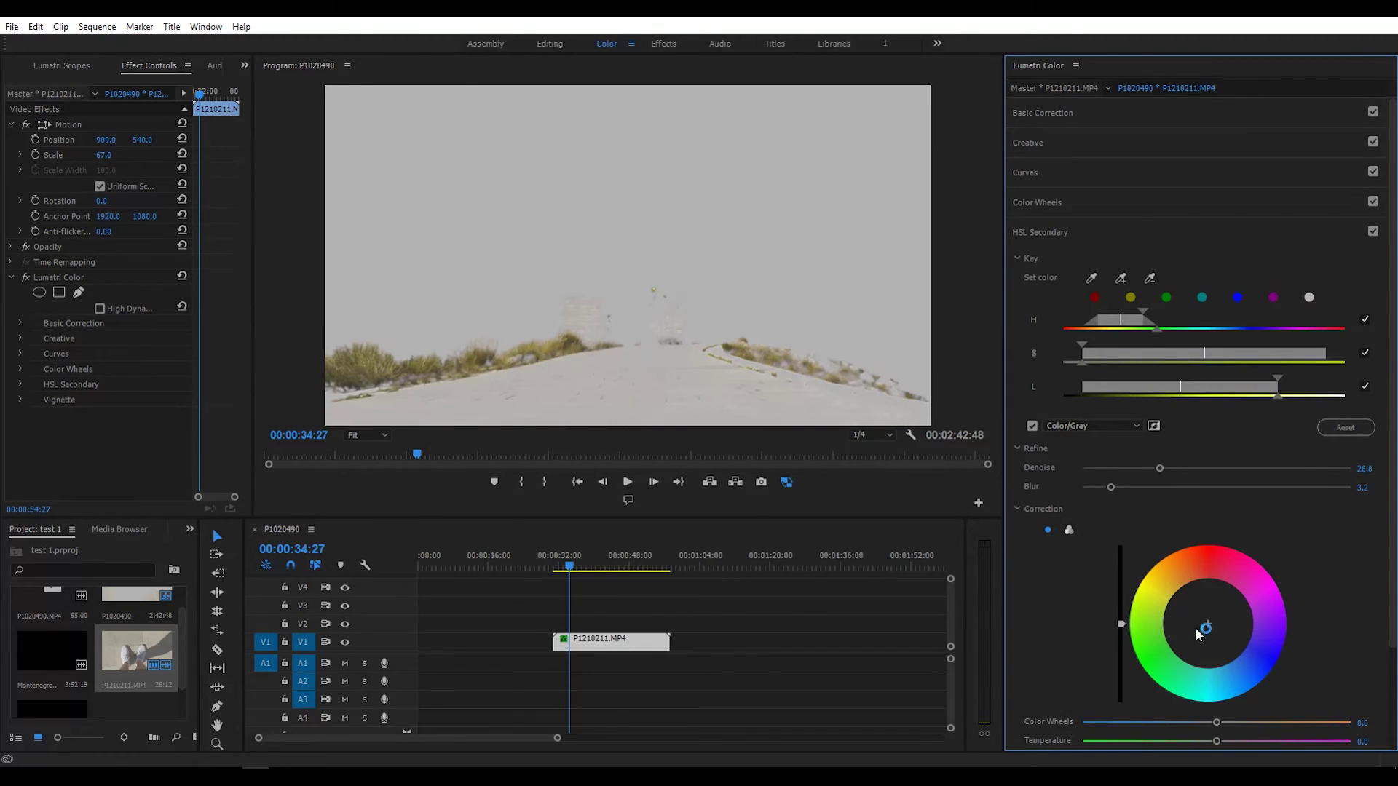
pyautogui.moveTo(1199, 625); pyautogui.dragTo(1181, 629)
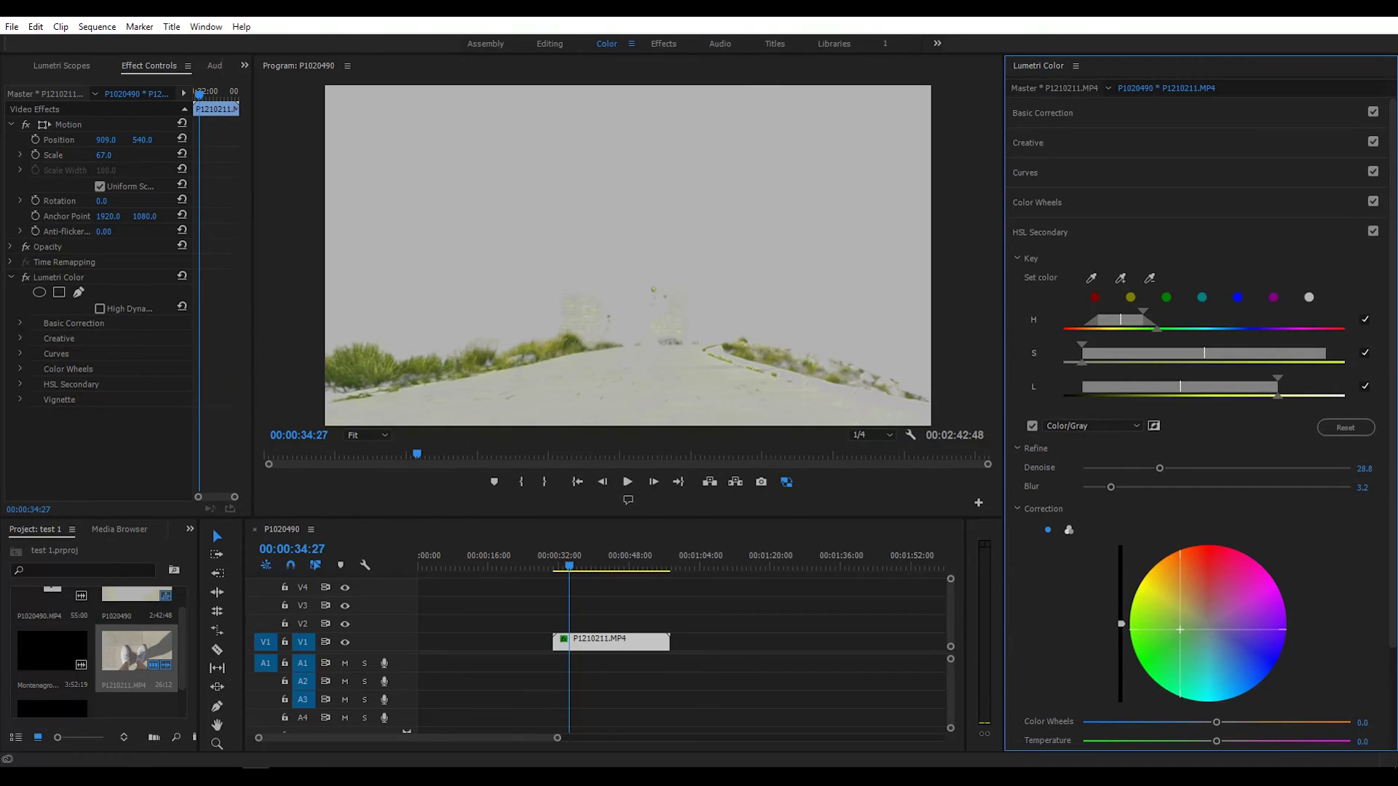
pyautogui.click(1033, 426)
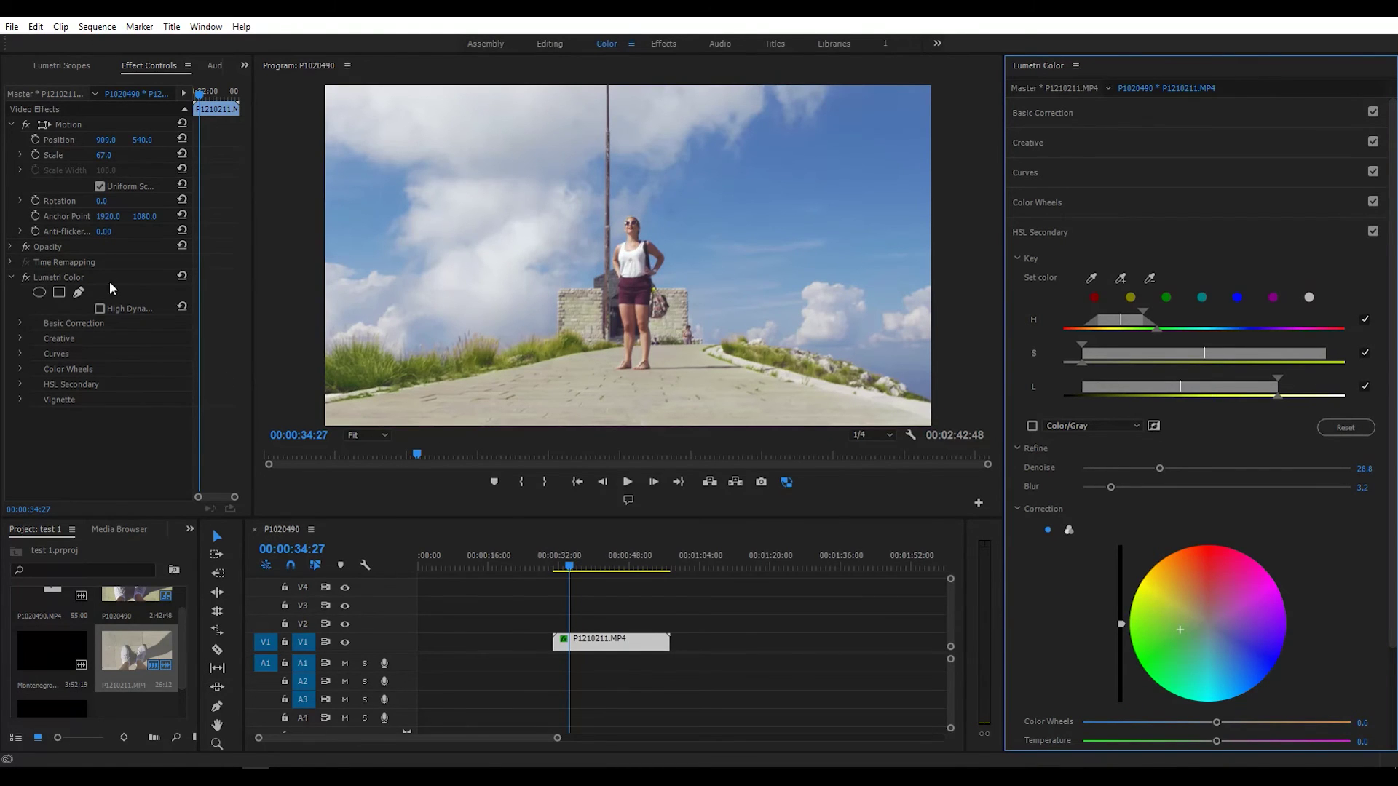
pyautogui.click(24, 278)
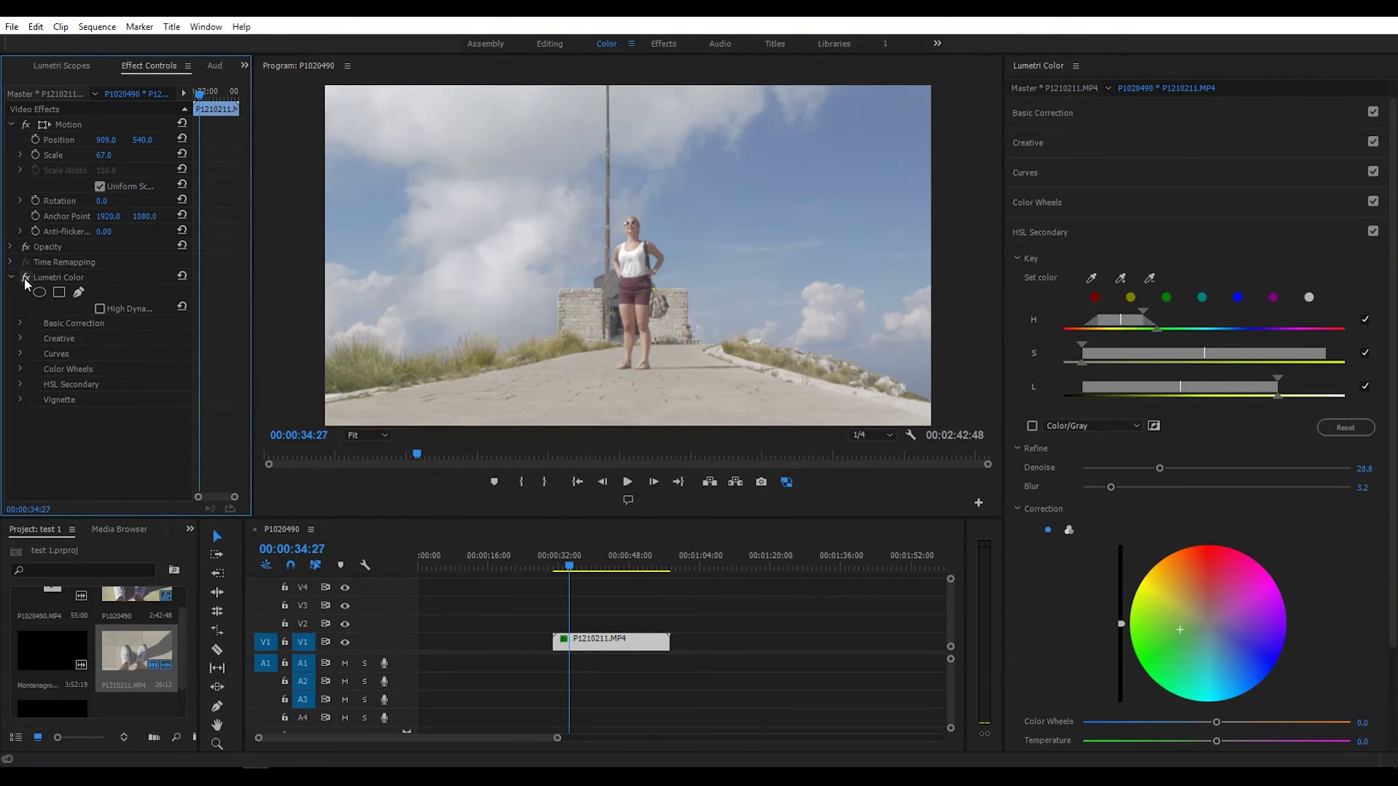
pyautogui.click(25, 278)
pyautogui.click(25, 279)
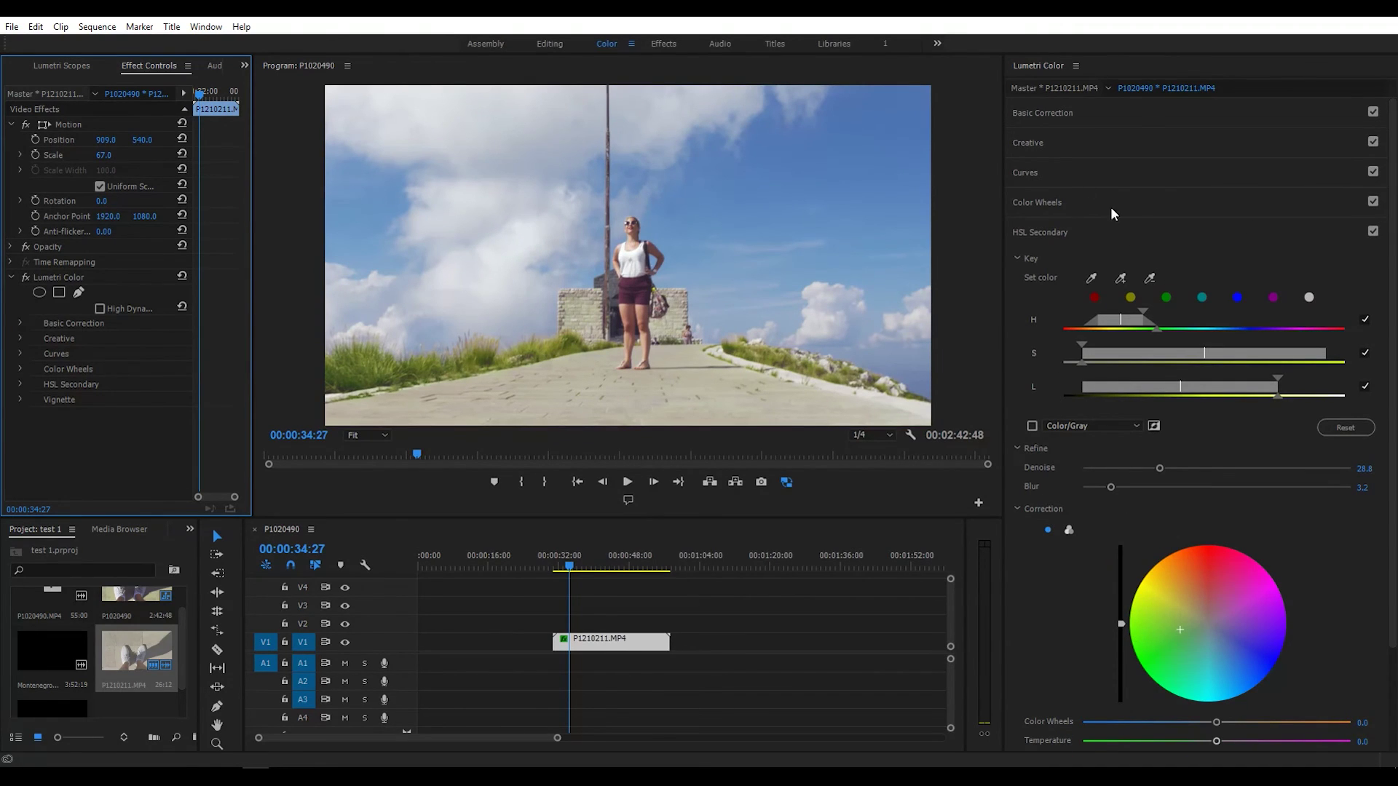
# Step: Collapse the HSL key and add a -0.5 vignette amount
pyautogui.click(1019, 258)
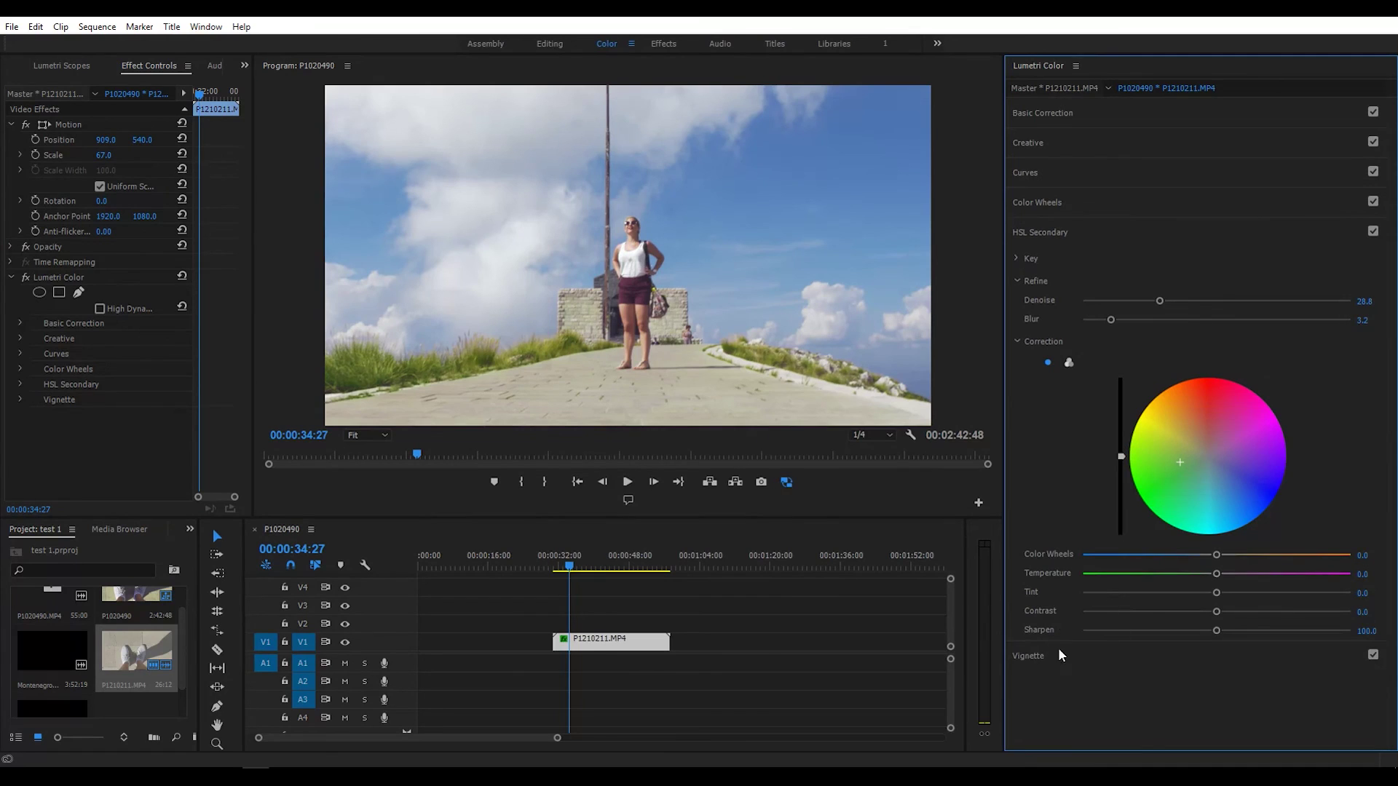
pyautogui.click(1043, 660)
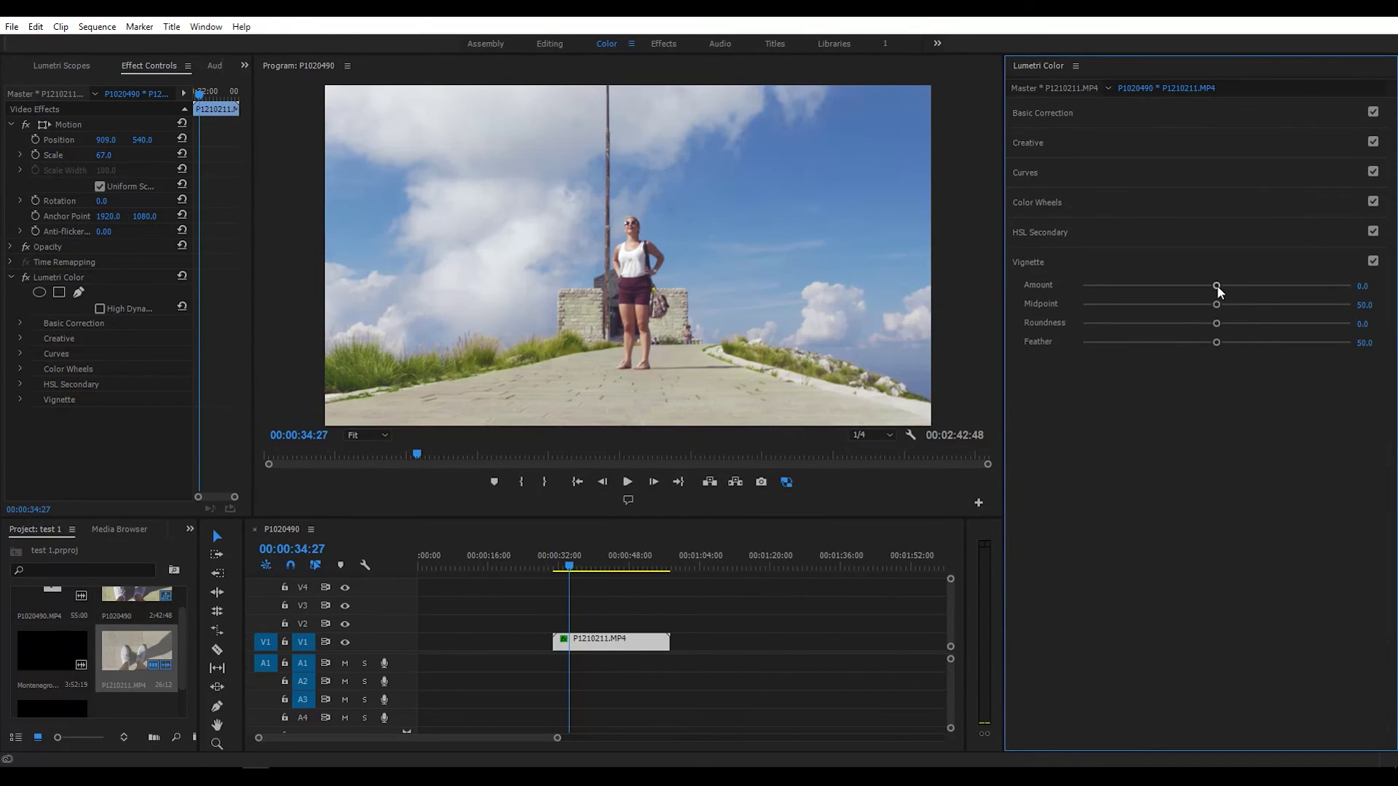
pyautogui.moveTo(1216, 285); pyautogui.dragTo(1183, 287)
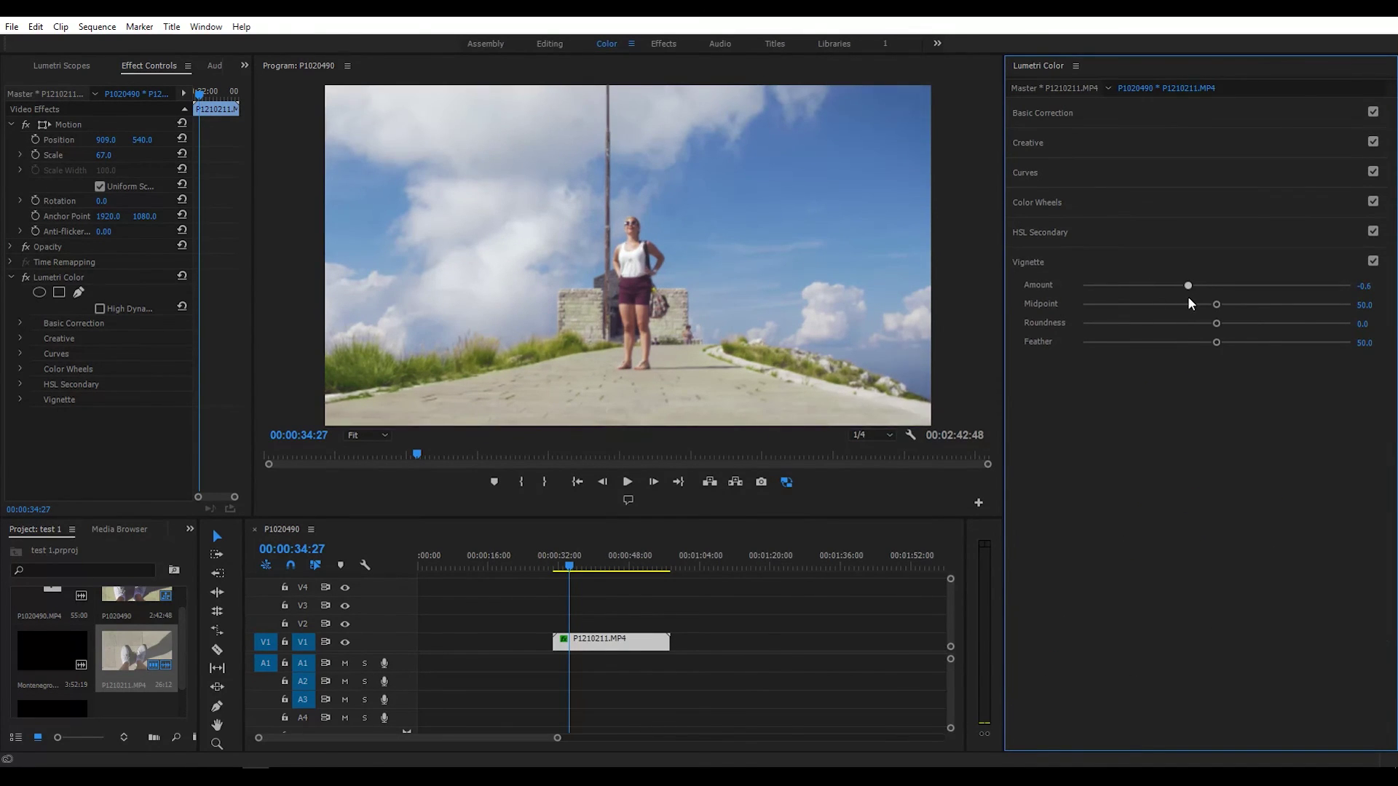
# Step: Reopen the HSL Secondary key, Basic Correction and Creative sections for review
pyautogui.click(1046, 231)
pyautogui.click(1048, 235)
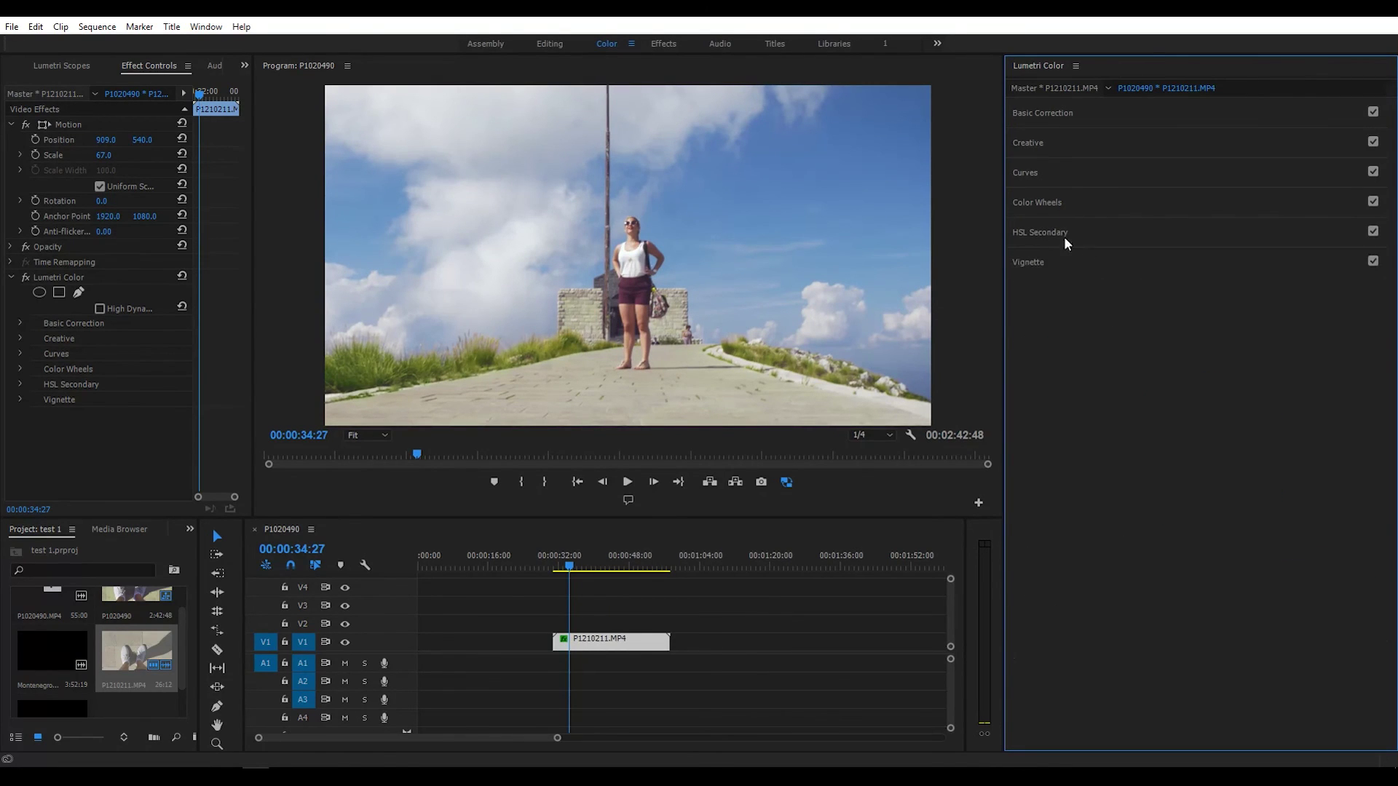
pyautogui.click(1050, 233)
pyautogui.click(1017, 259)
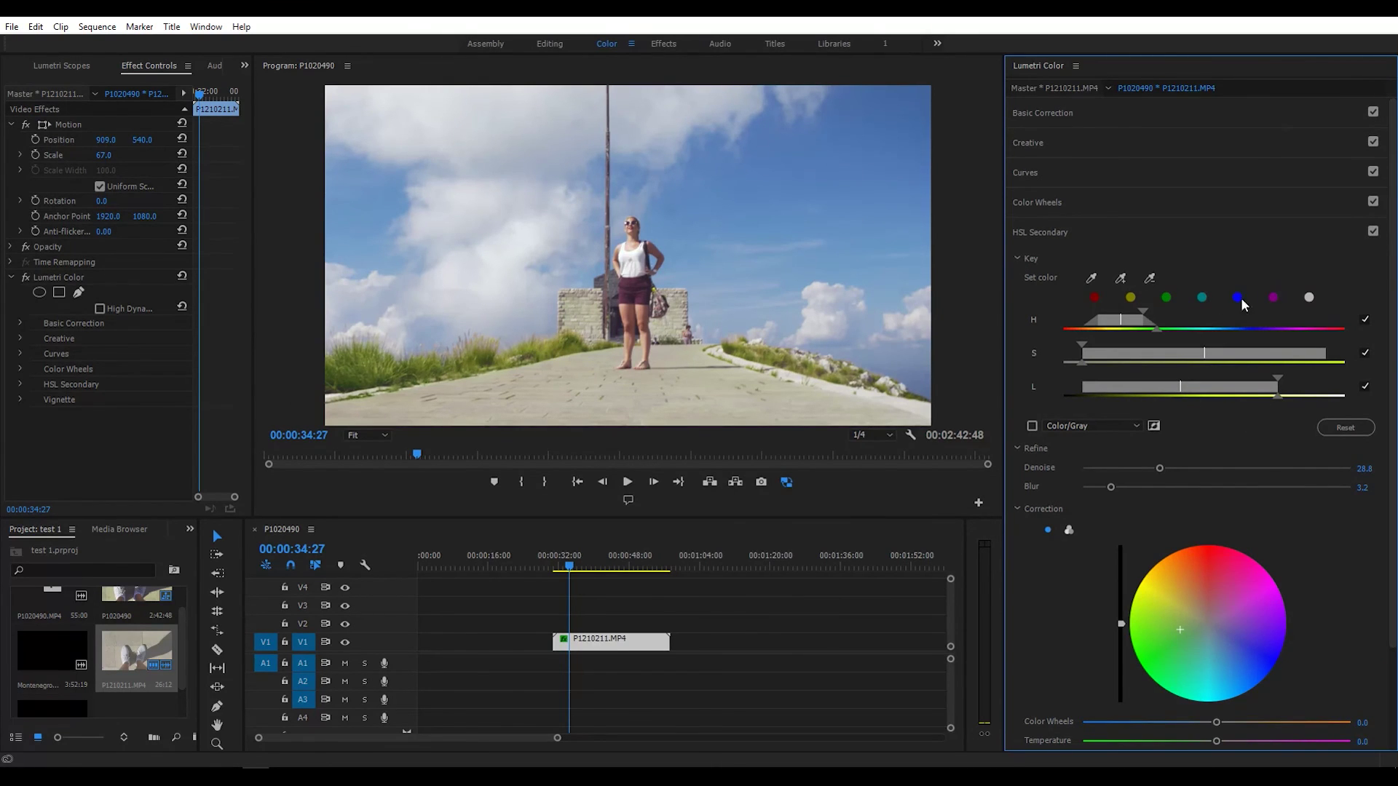
pyautogui.click(1043, 112)
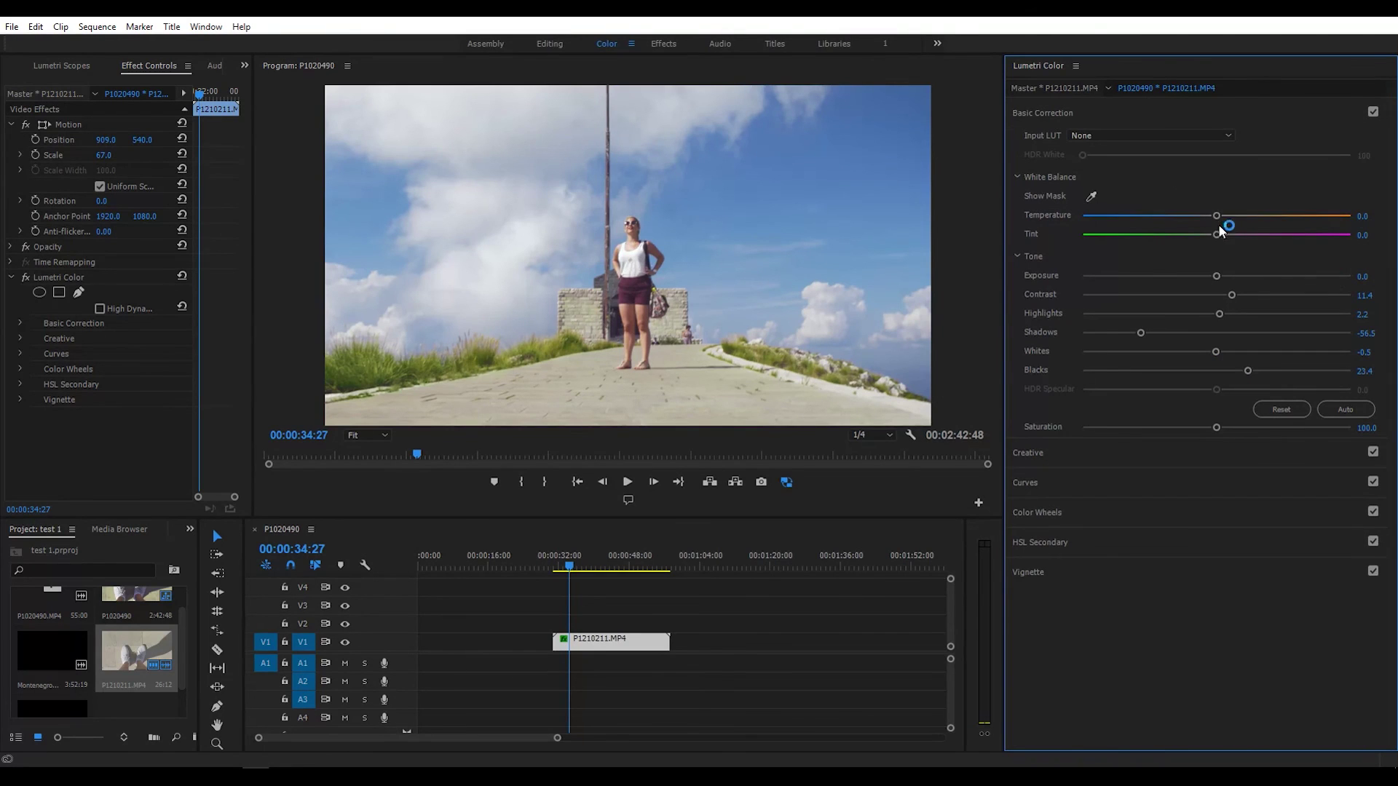
pyautogui.click(1028, 452)
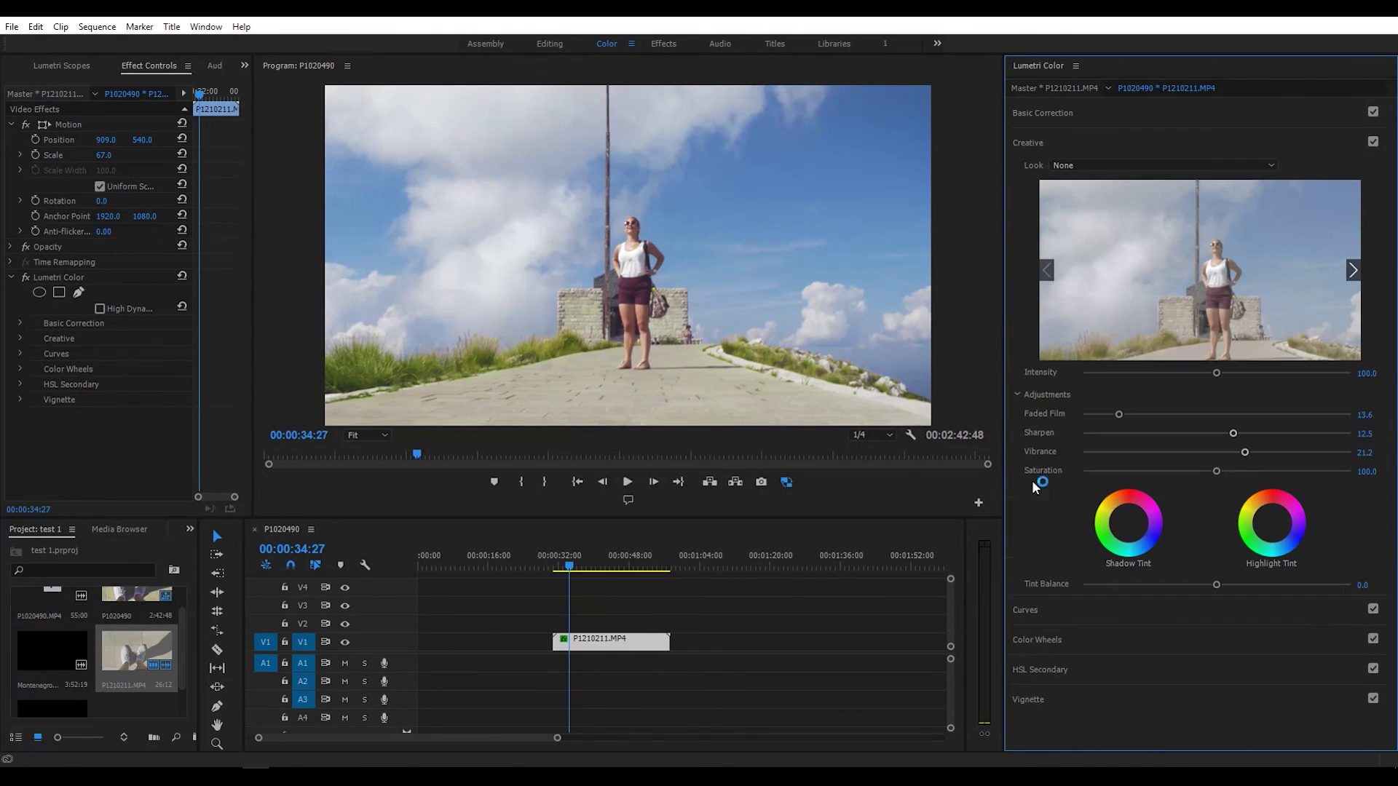